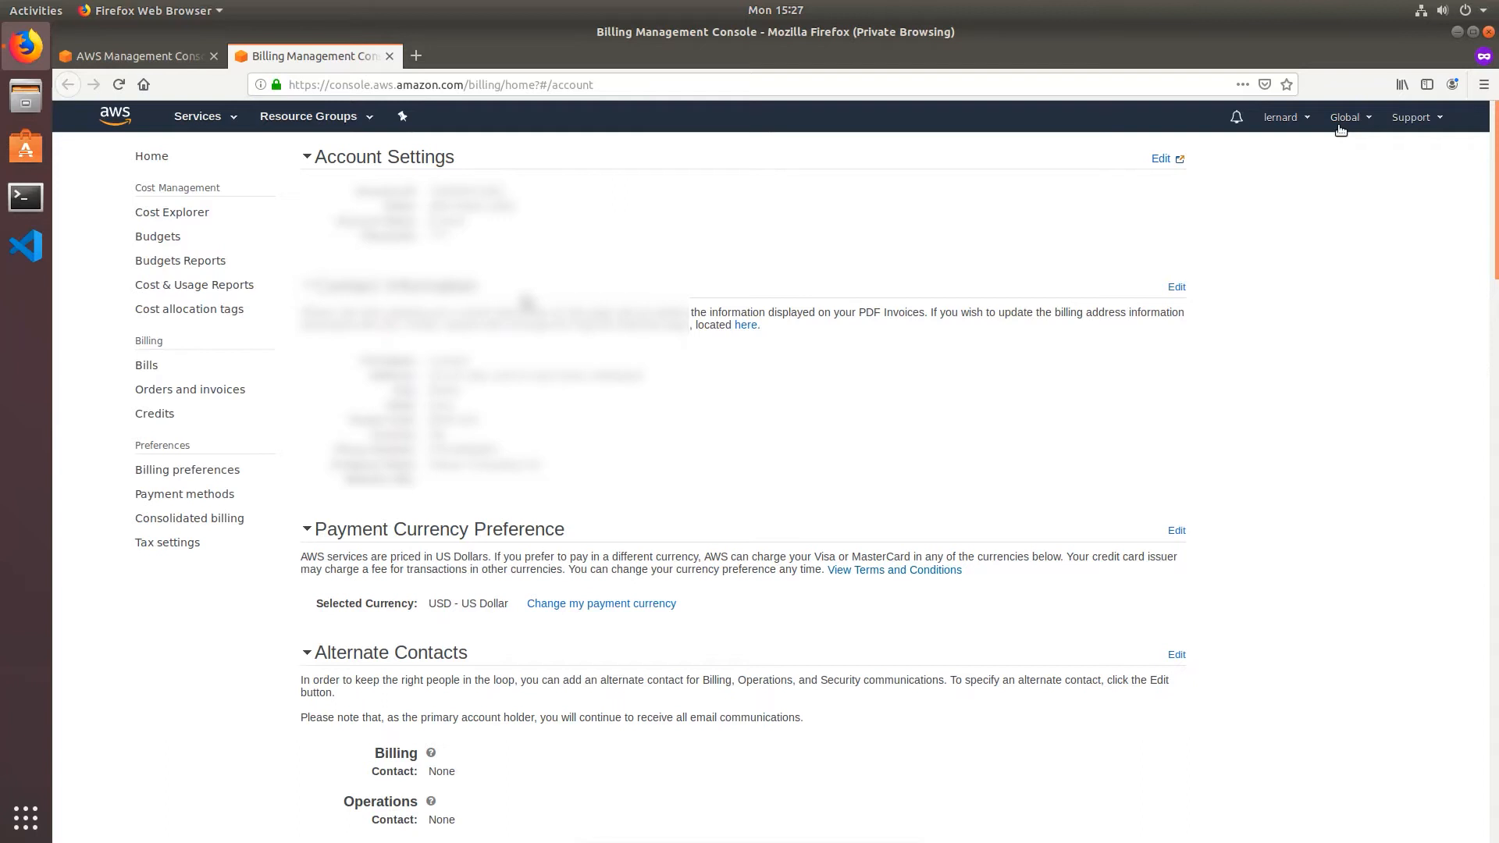
Open the EC2 dashboard and check the list of available regions, keeping US East (Ohio)
left_click(228, 120)
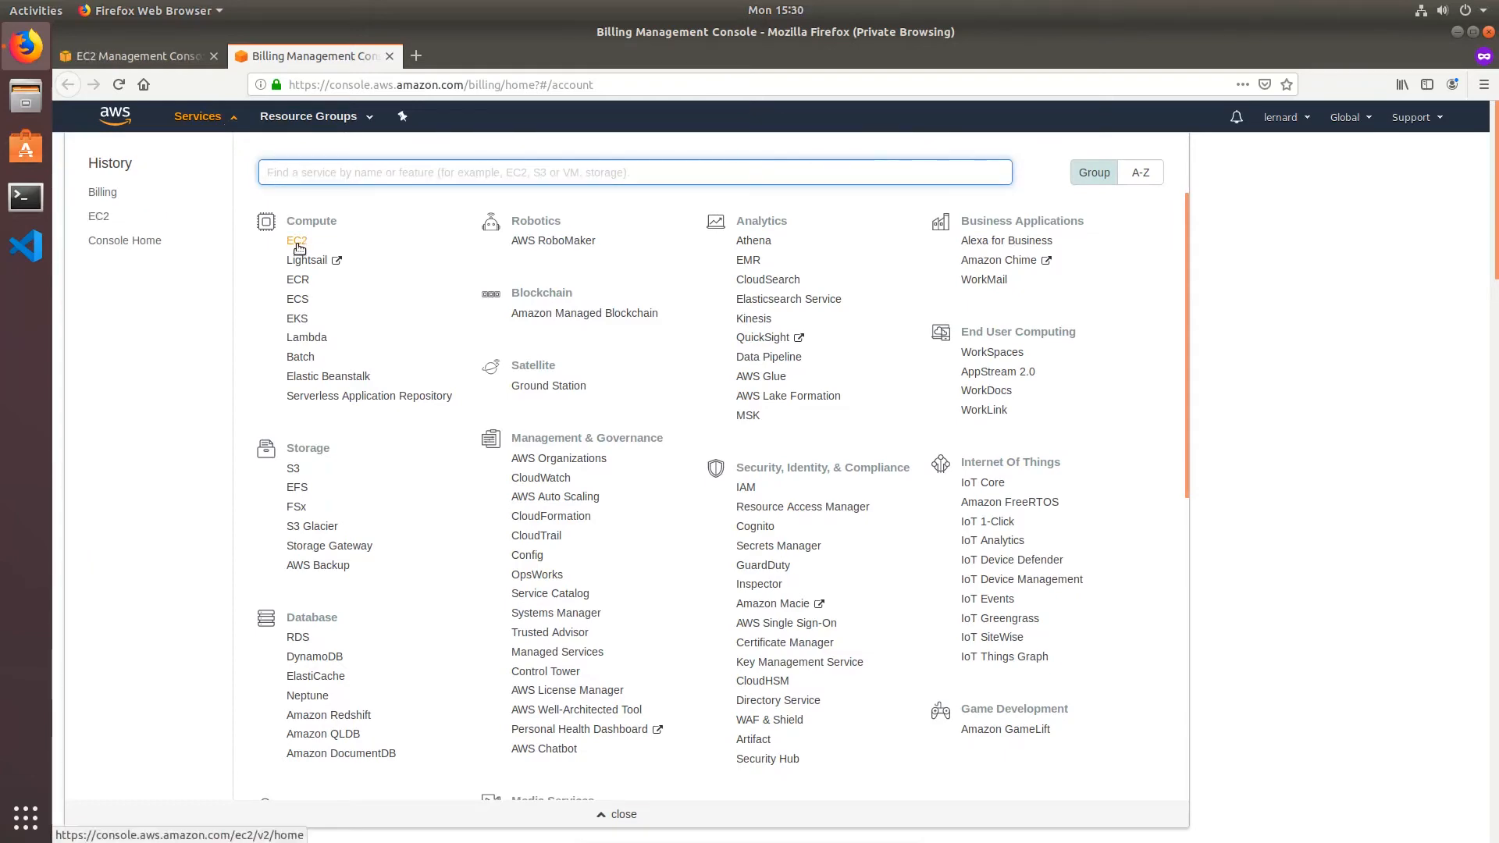
left_click(298, 243)
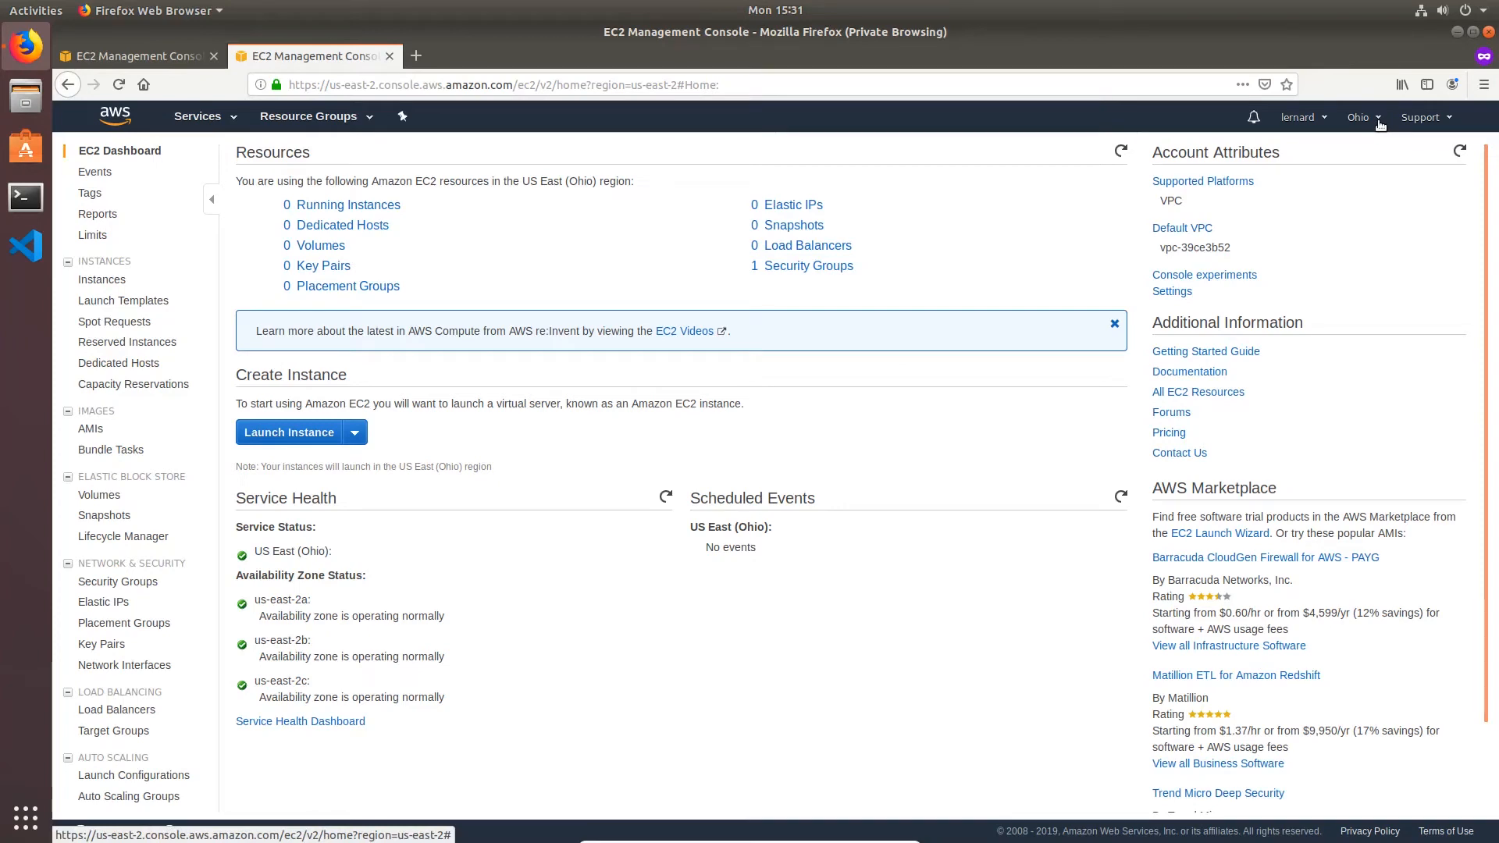
left_click(1379, 125)
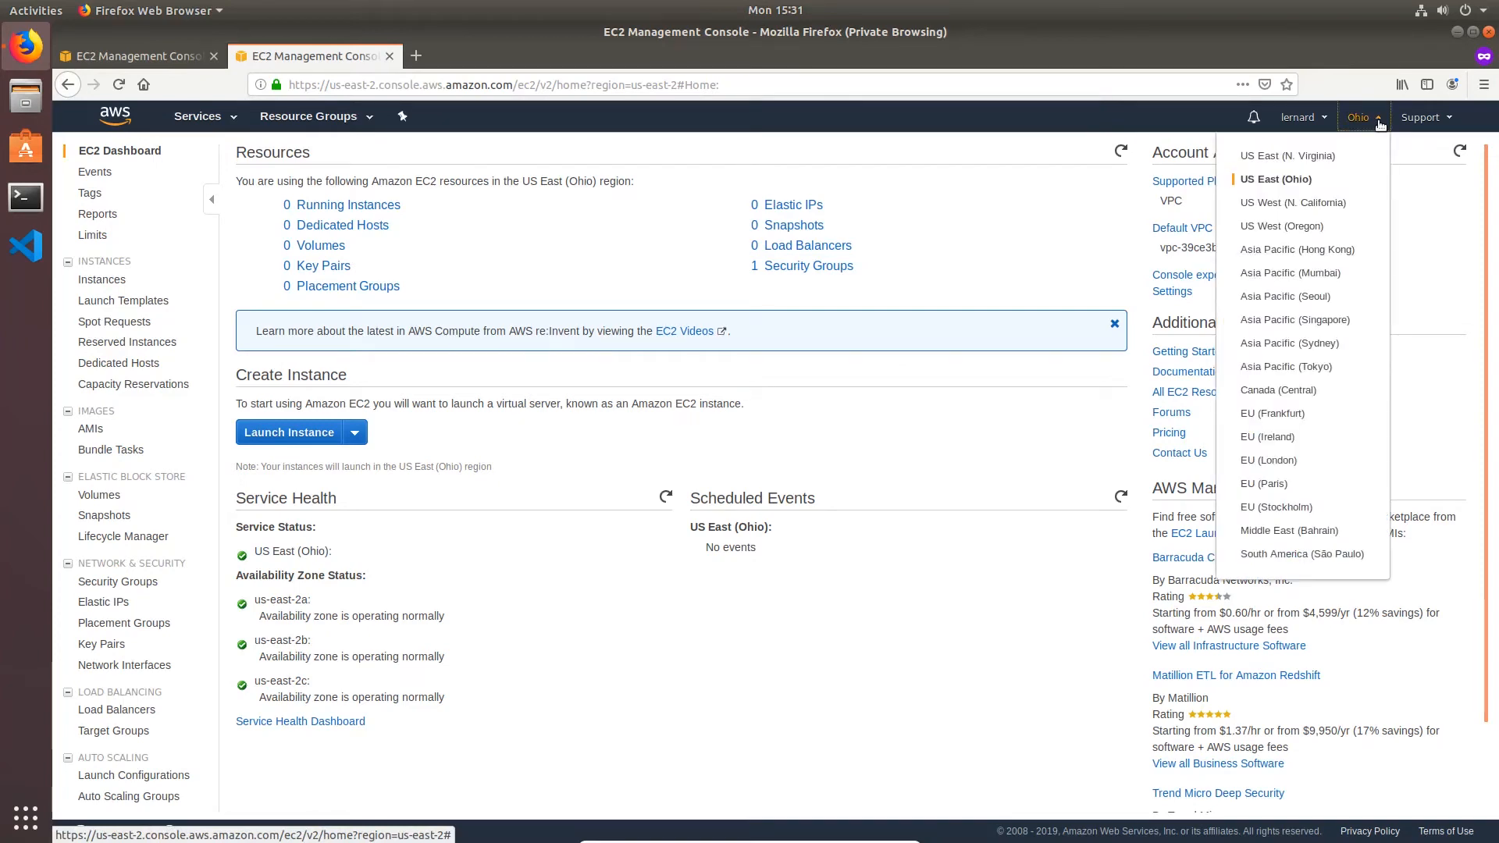
left_click(971, 232)
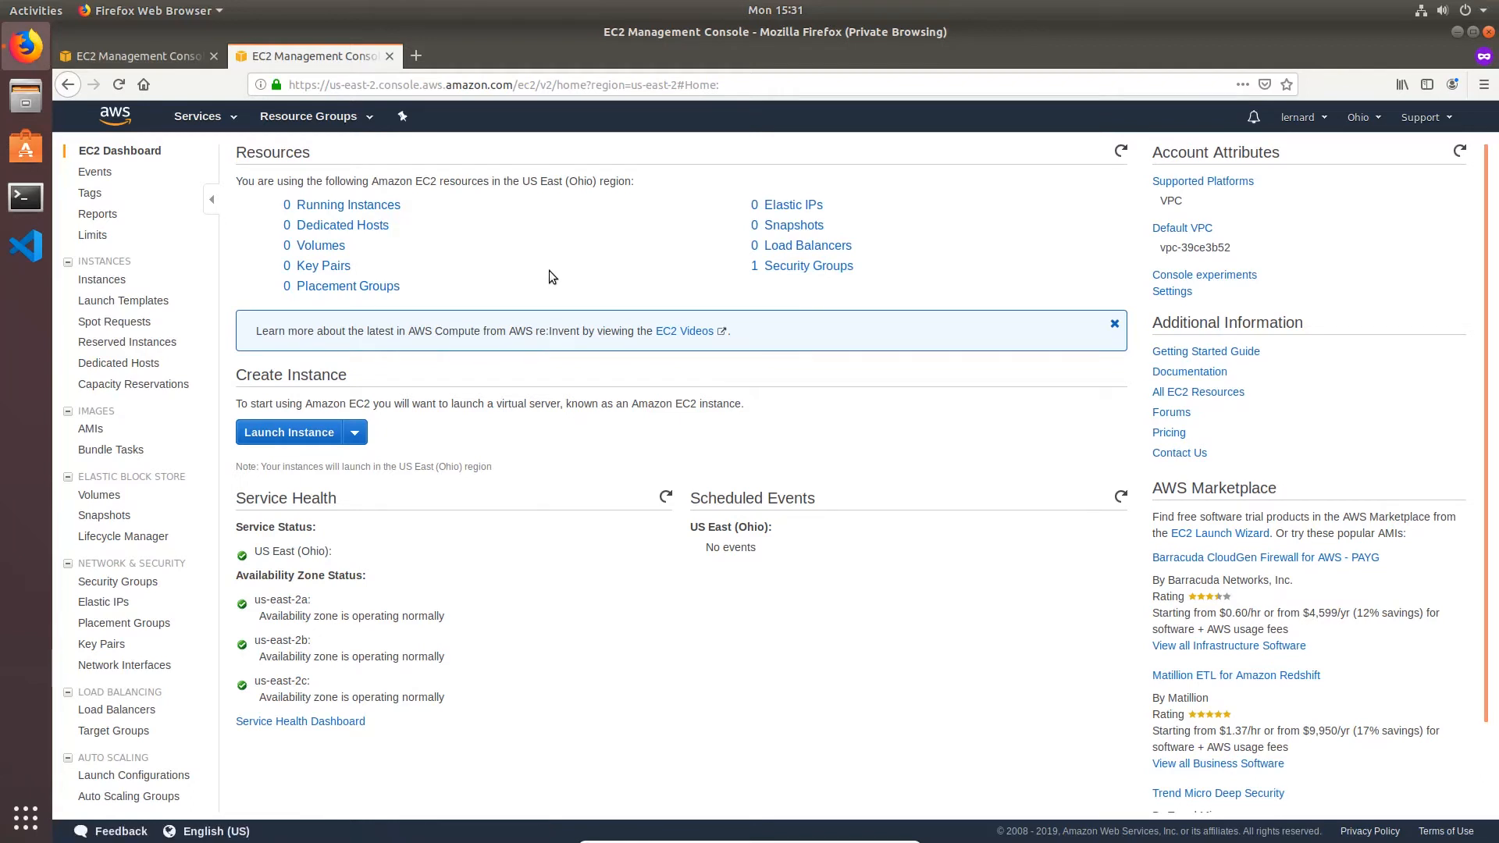
Start launching a new EC2 instance and search the machine images for "ubuntu"
left_click(294, 441)
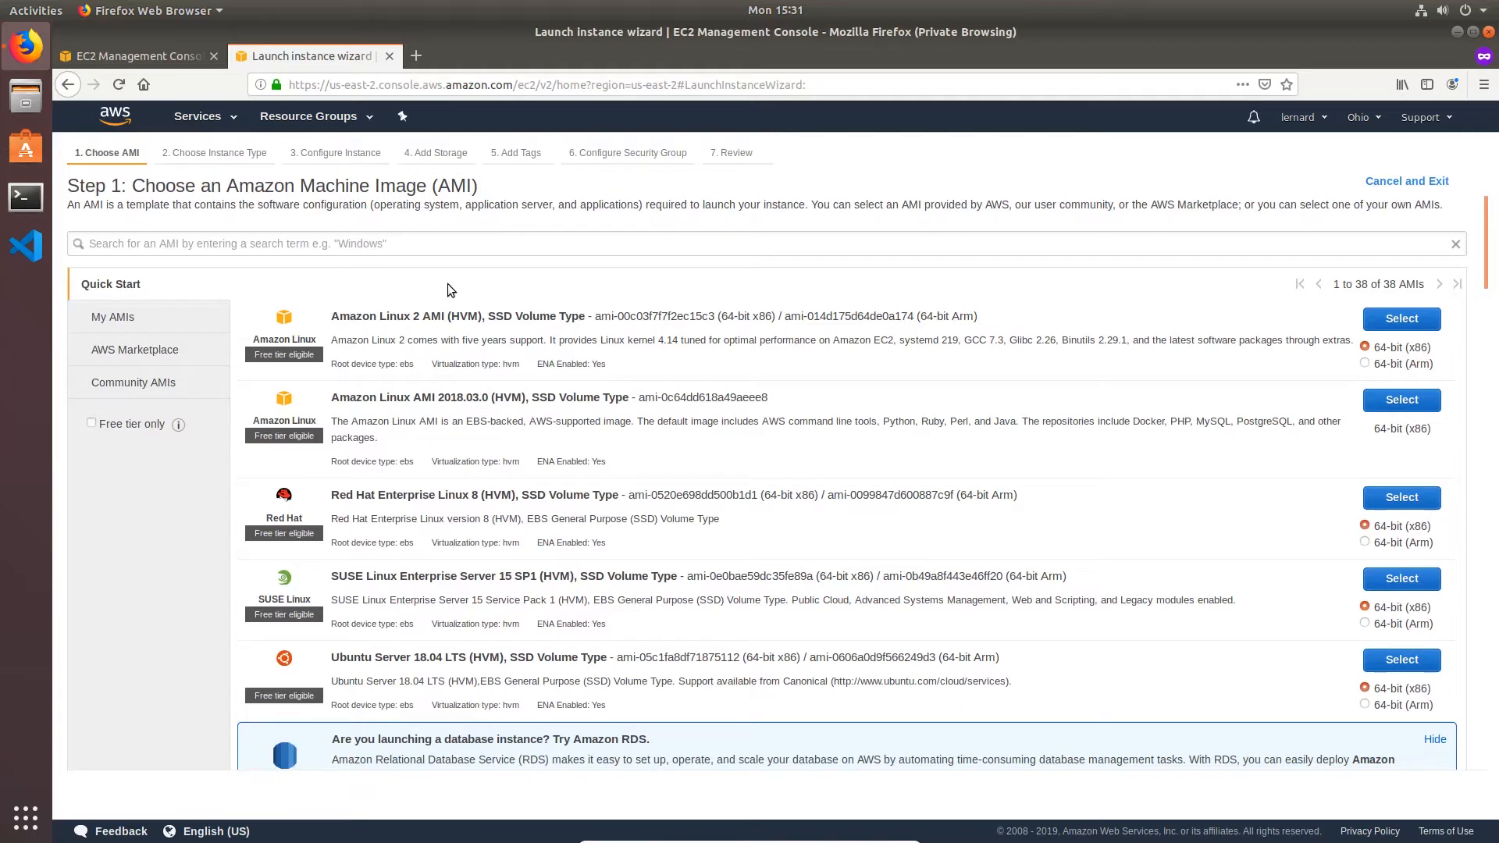
left_click_drag(331, 317, 443, 315)
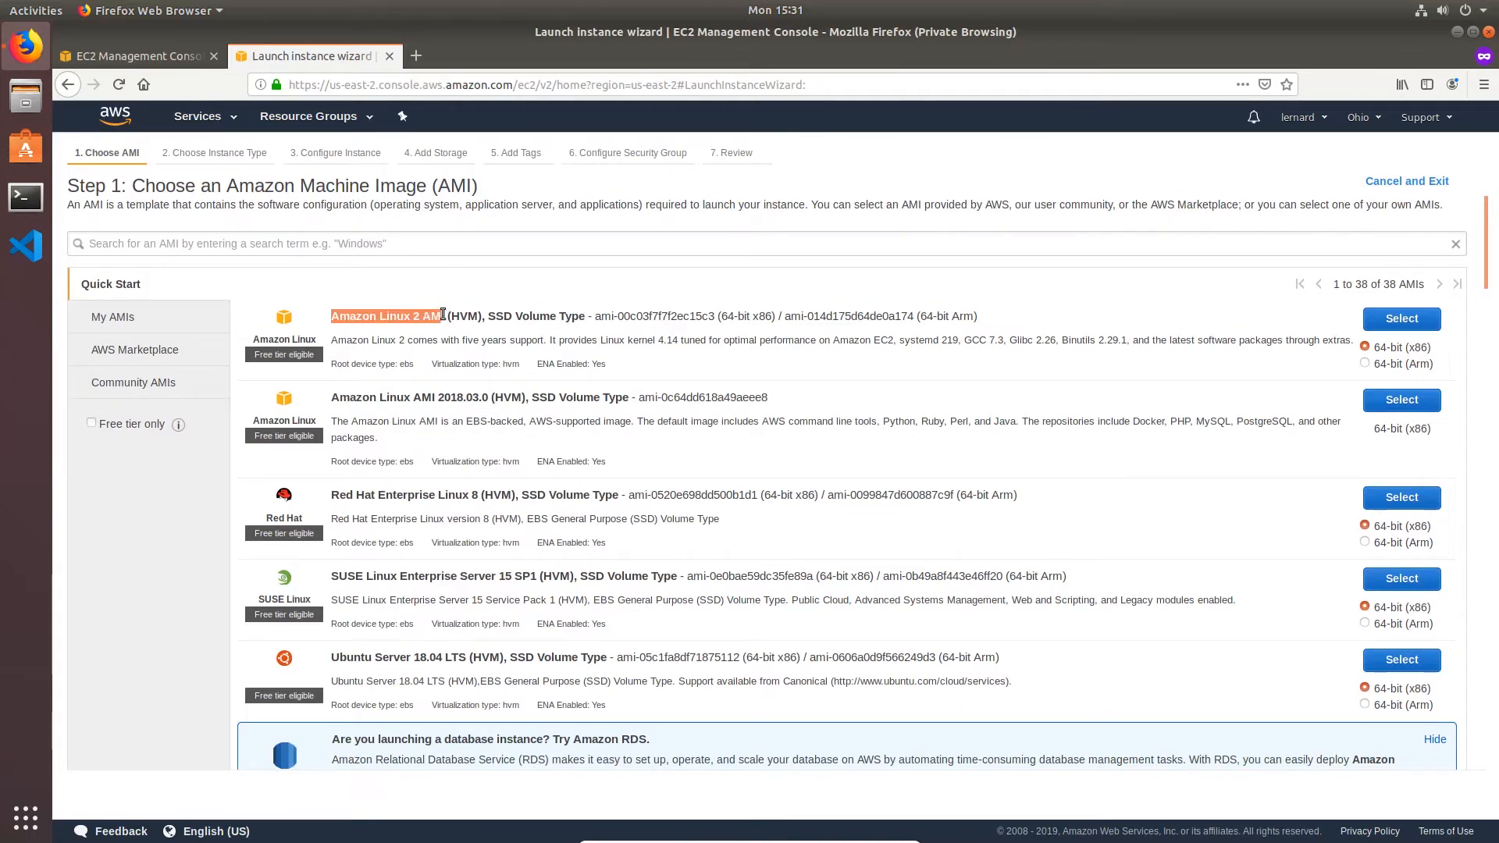
left_click_drag(331, 576, 463, 572)
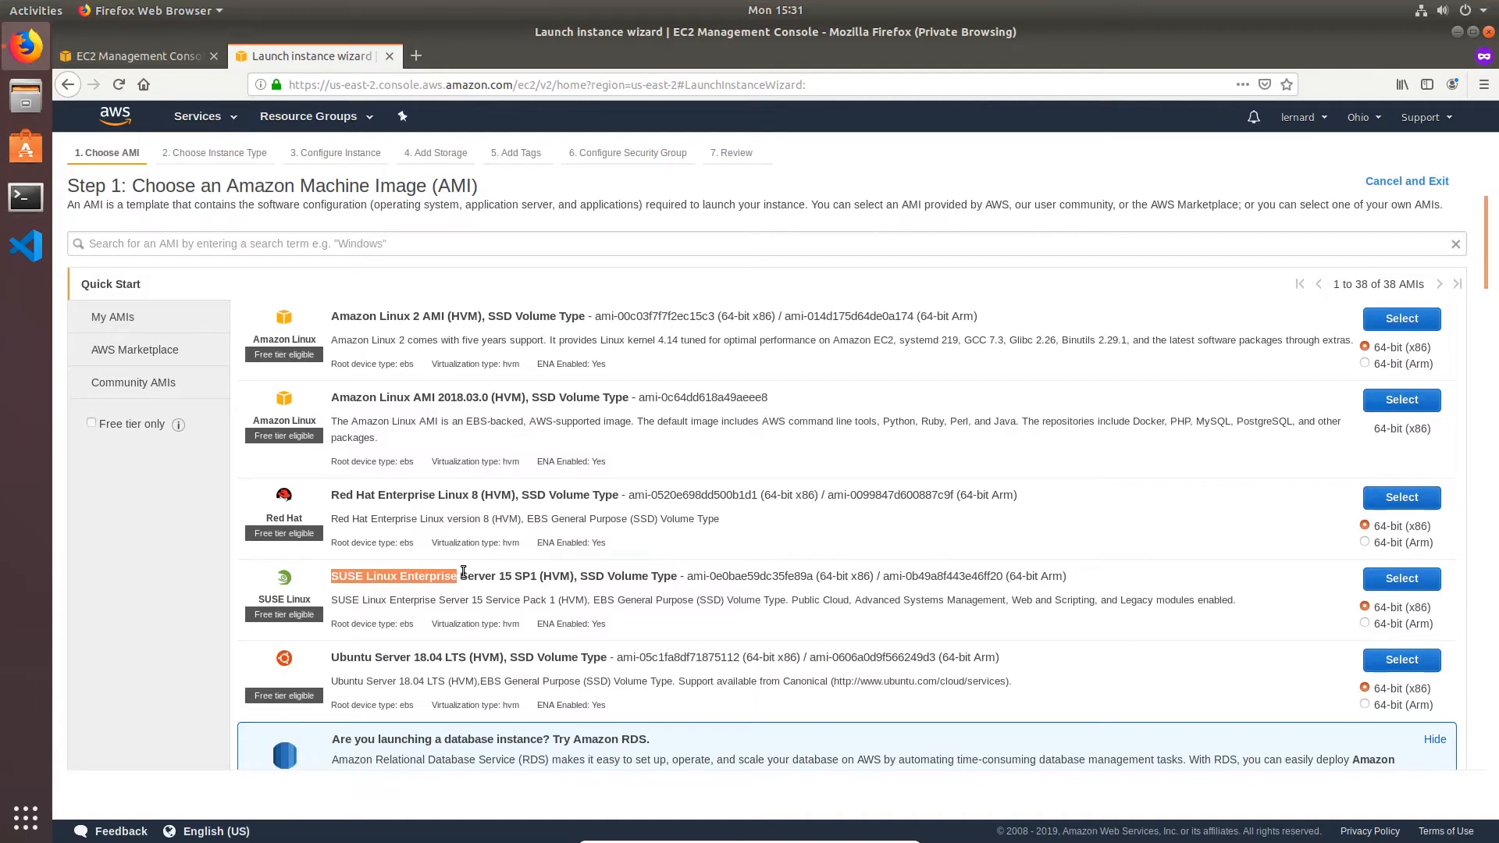
left_click(463, 573)
left_click(358, 249)
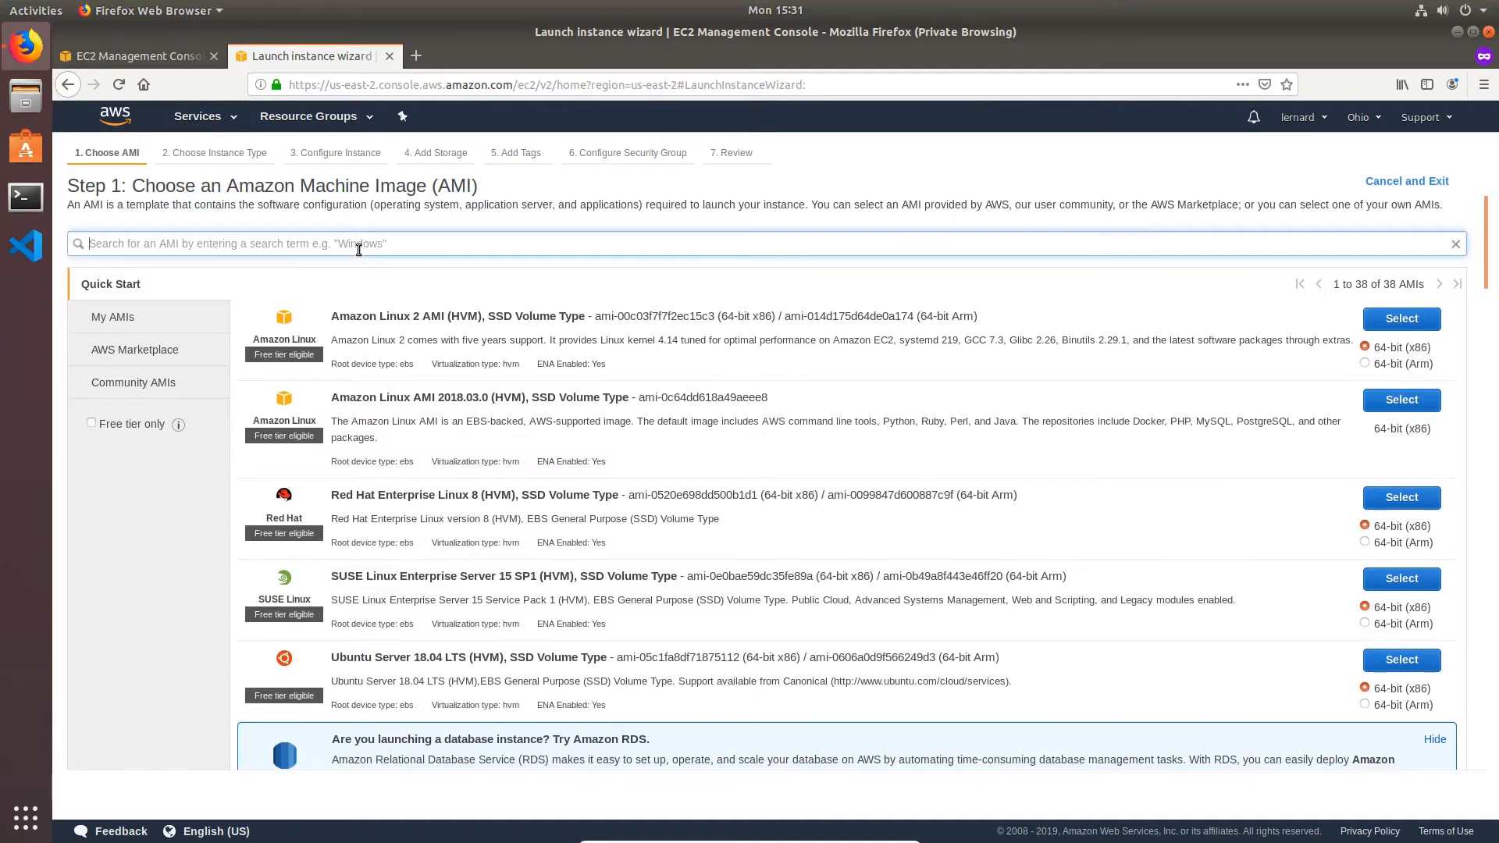
type("ubuntu")
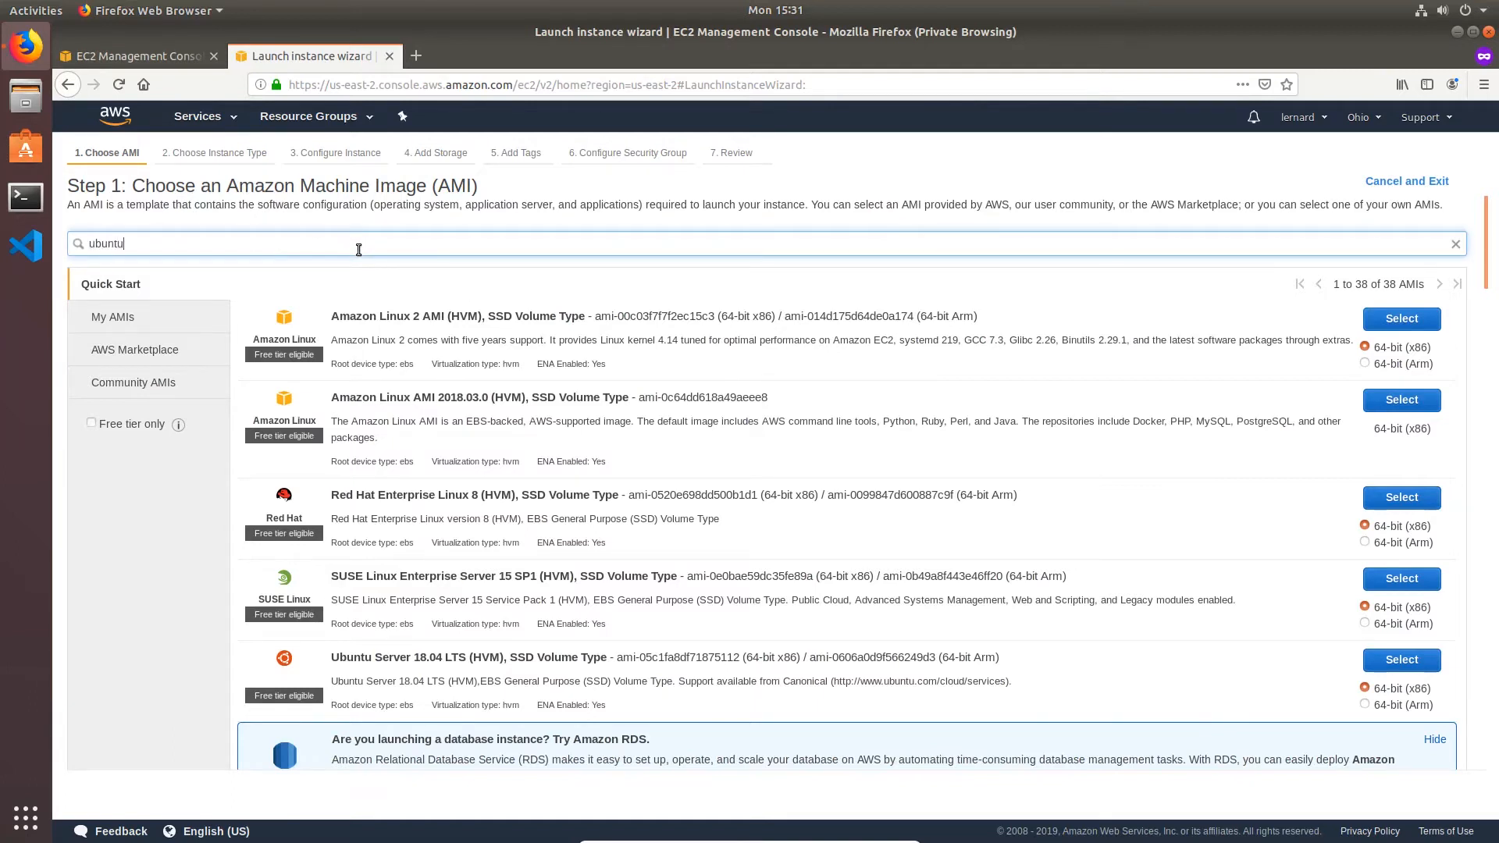
key("Return")
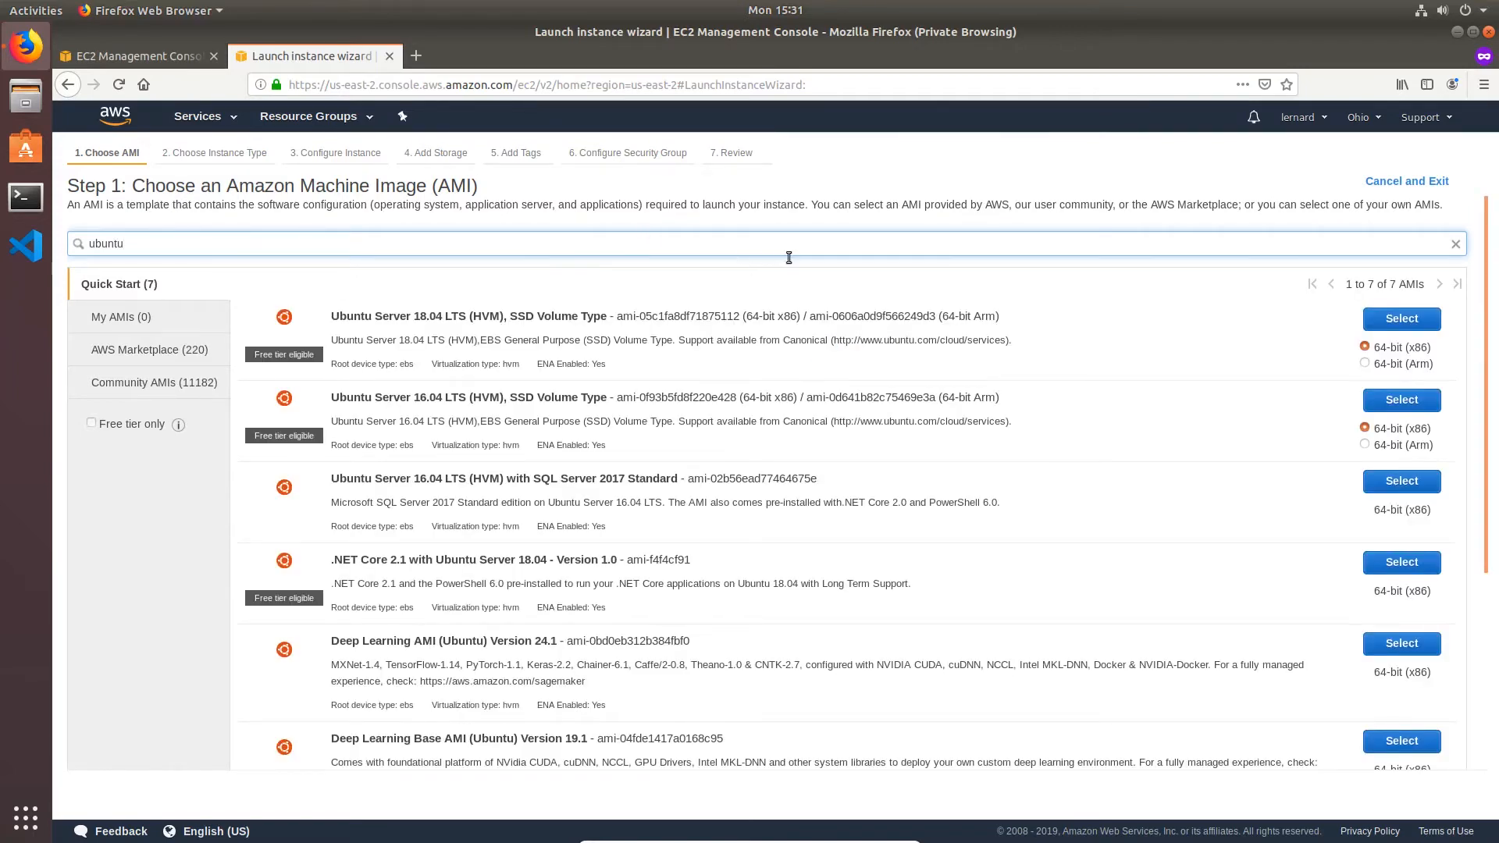
Select the 64-bit (x86) Ubuntu Server 18.04 LTS image and continue to the instance details with the t2.micro type
left_click(1400, 319)
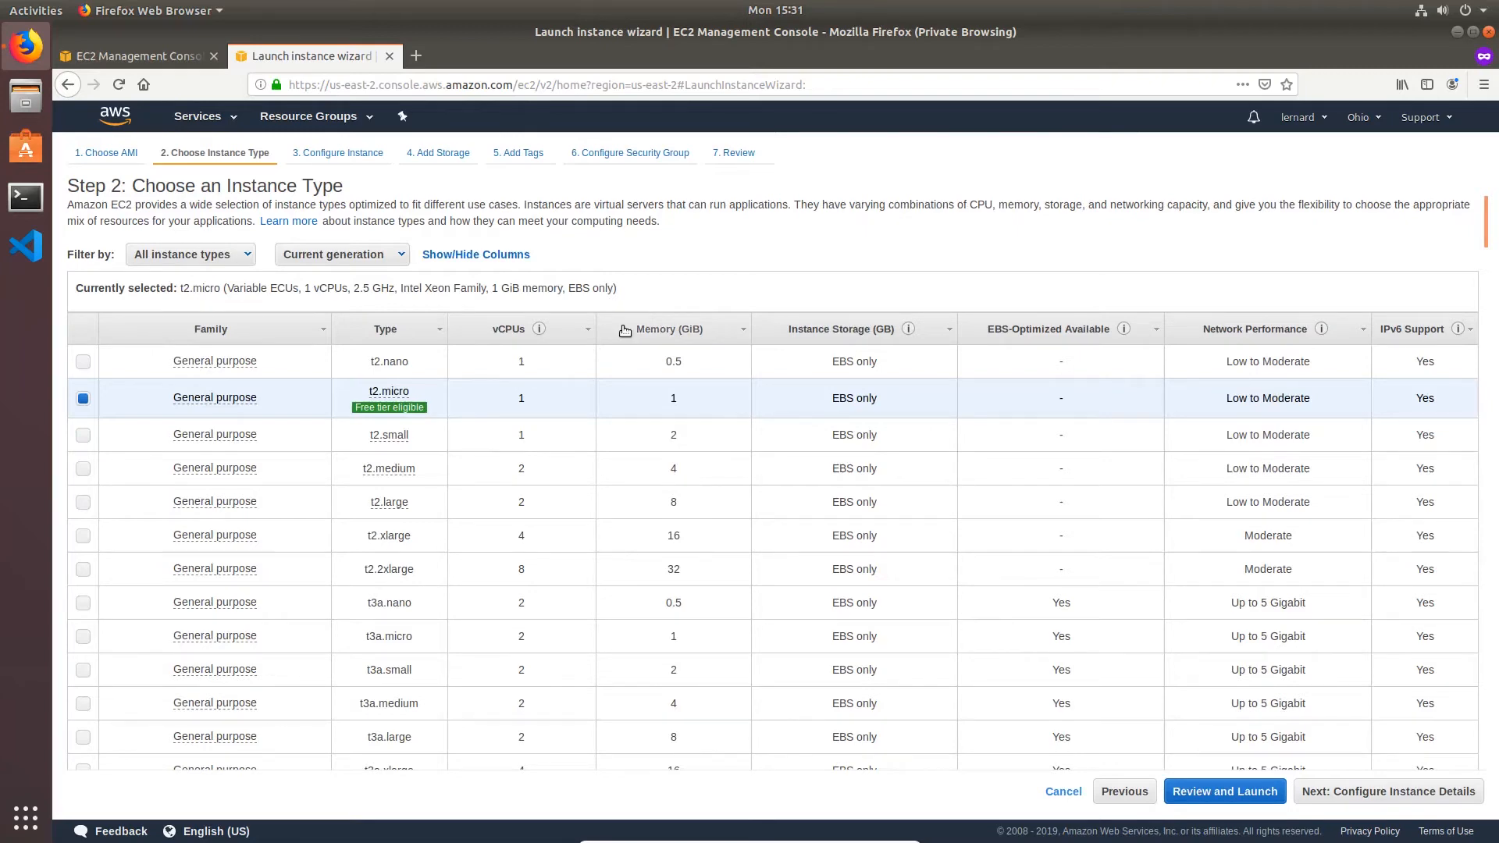
mouse_move(375, 408)
left_click(1314, 796)
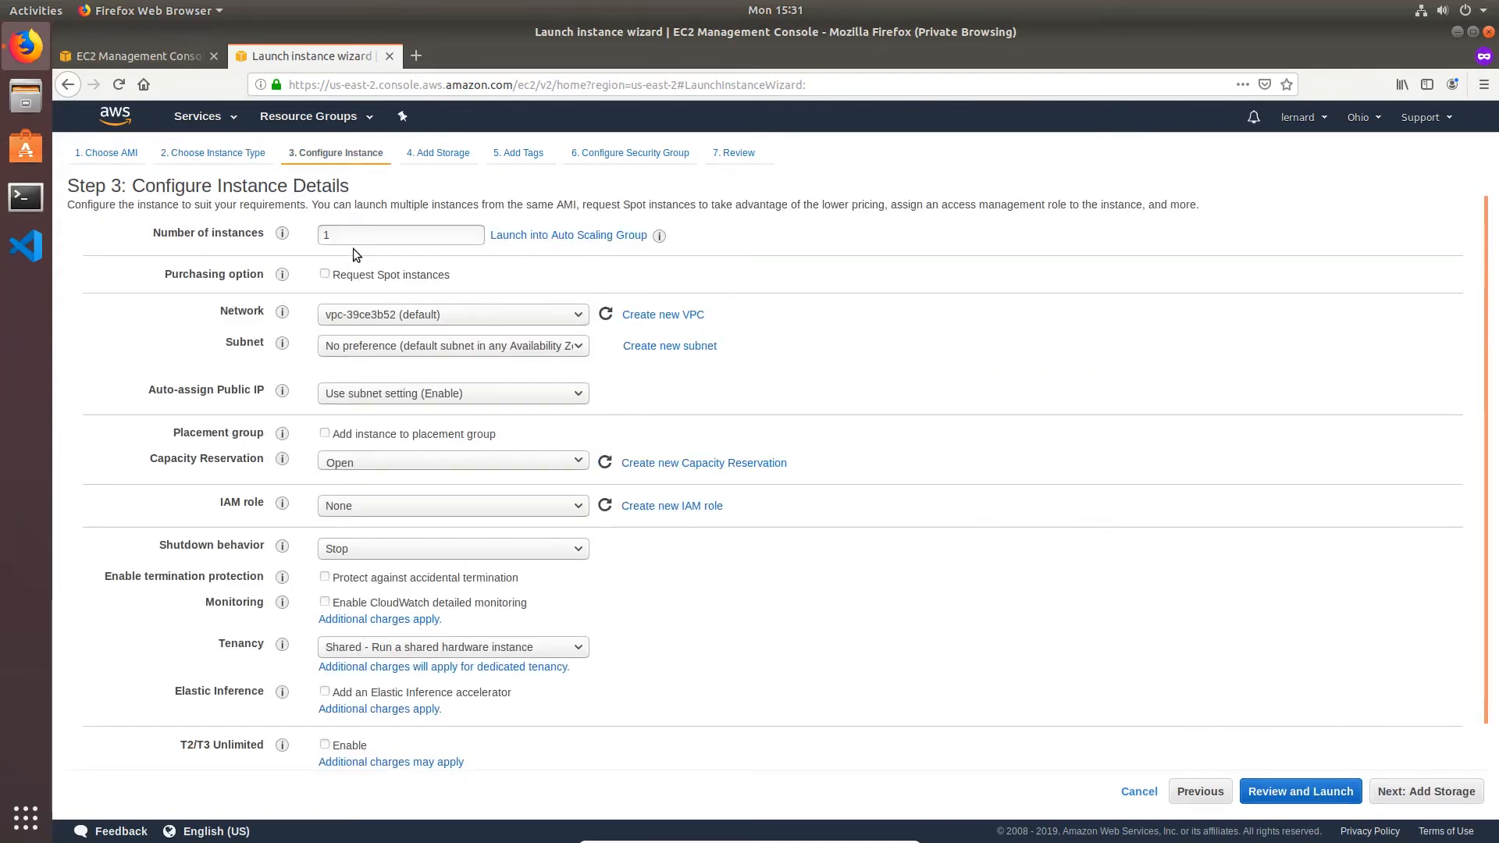
Examine the instance count, purchasing option, network and subnet choices in the instance details
left_click_drag(152, 232, 264, 236)
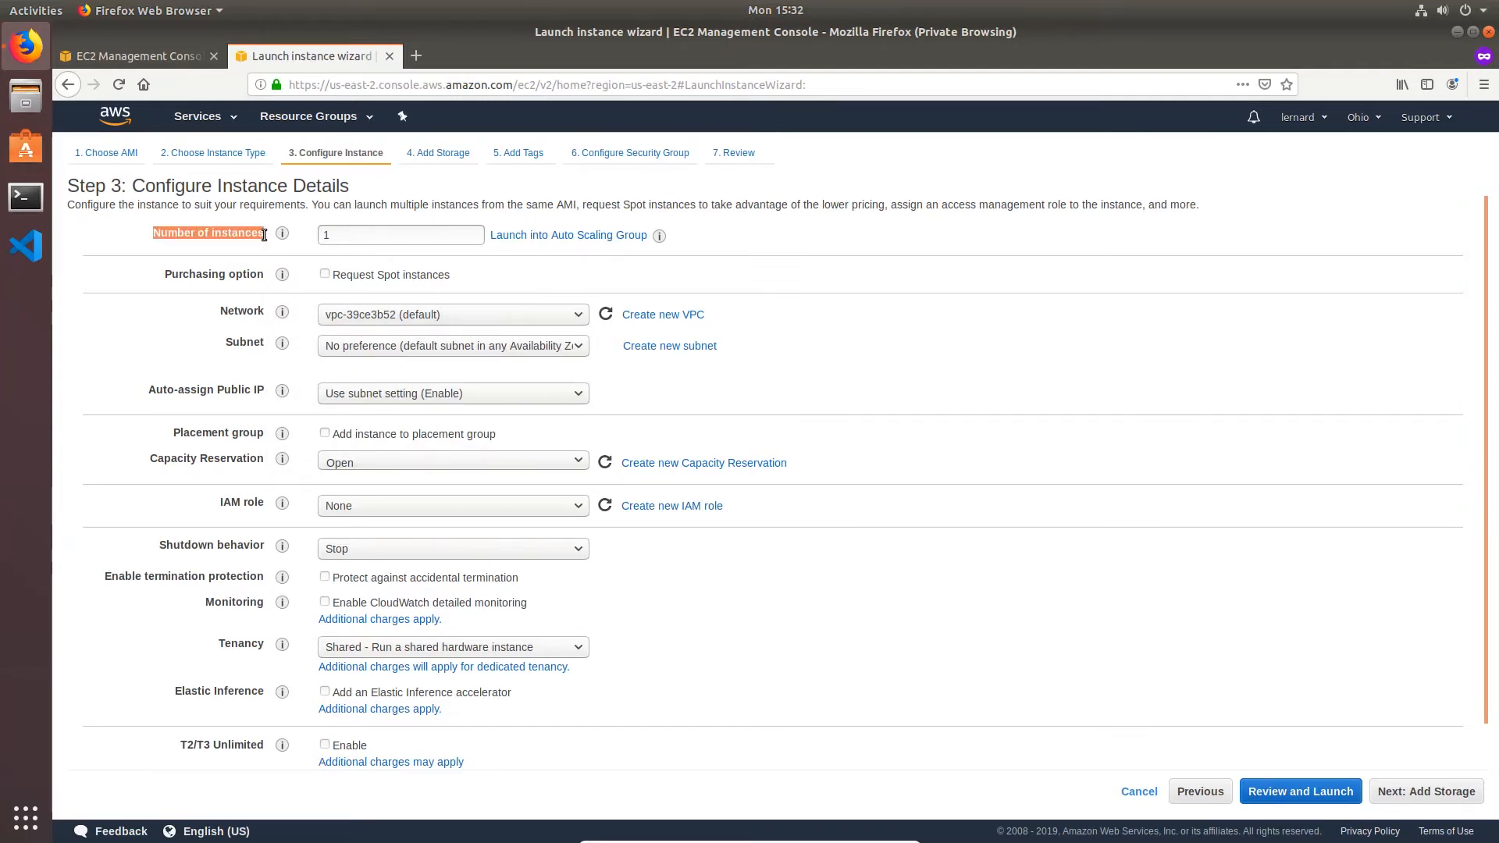
left_click(246, 264)
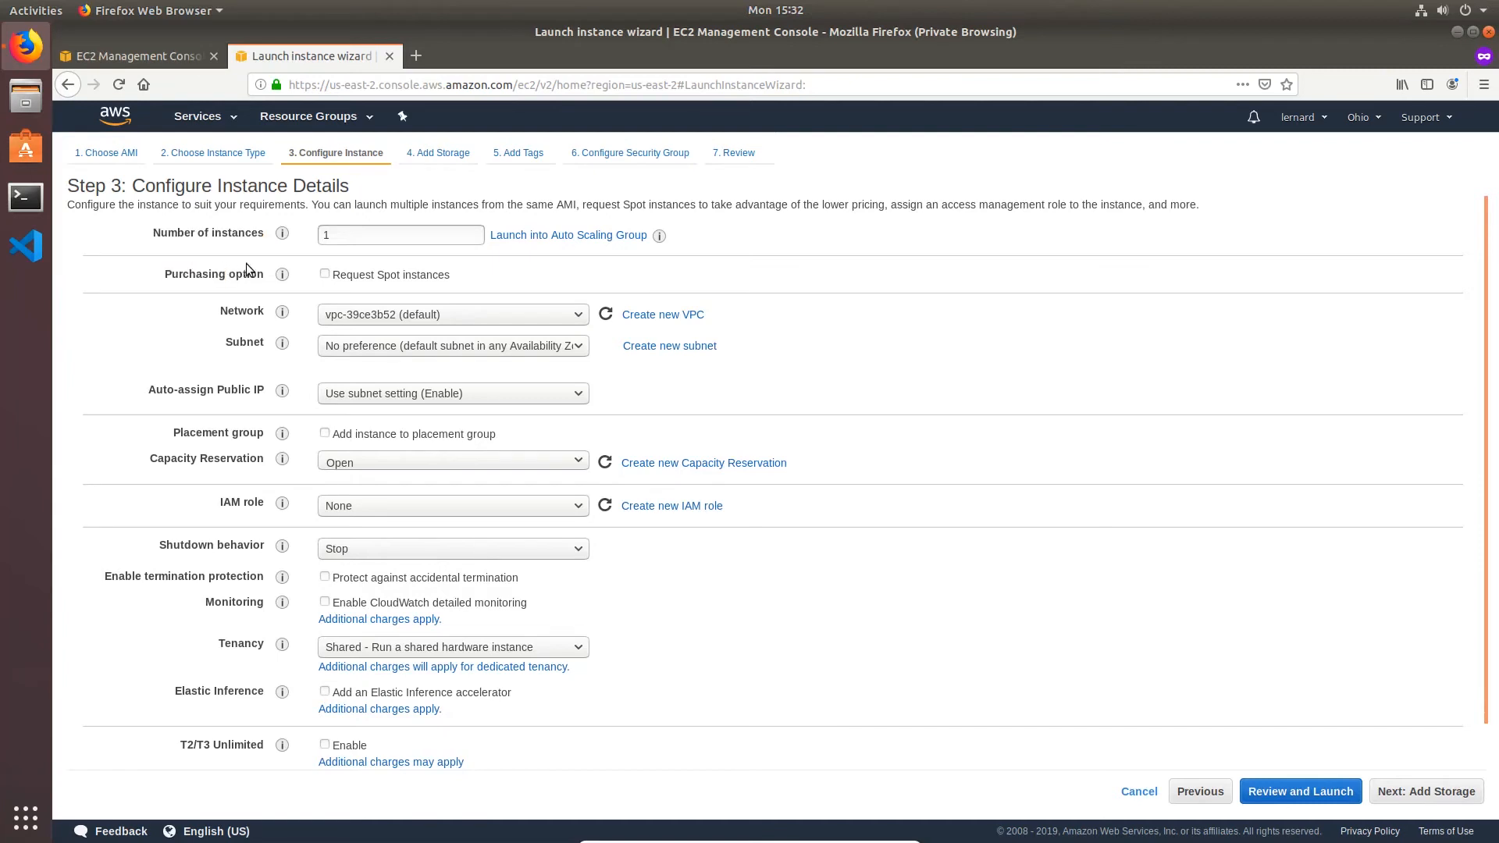
left_click_drag(246, 264, 263, 272)
left_click_drag(220, 311, 266, 311)
left_click(344, 320)
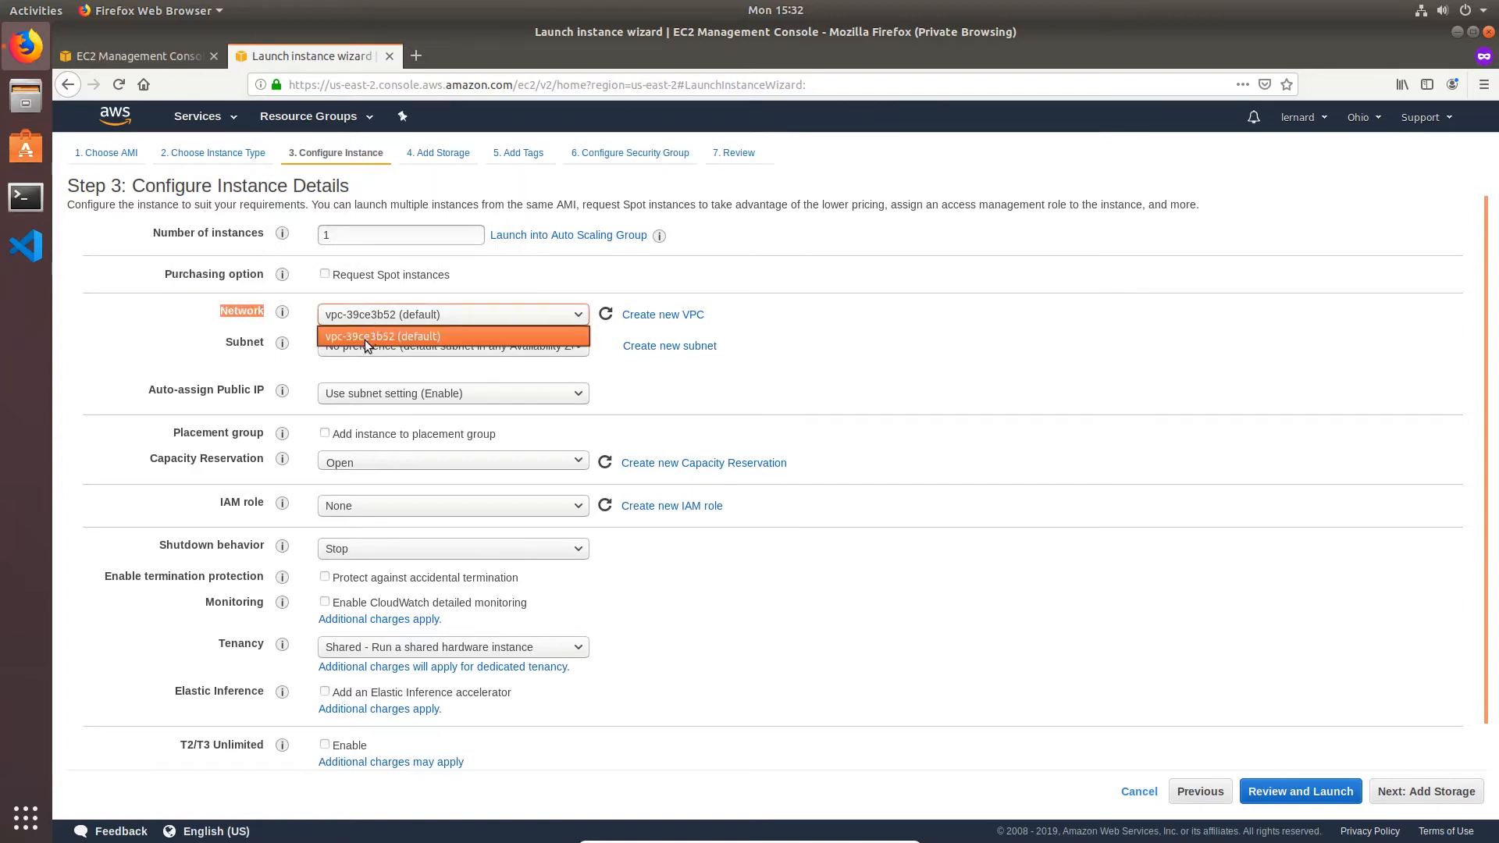
left_click(190, 340)
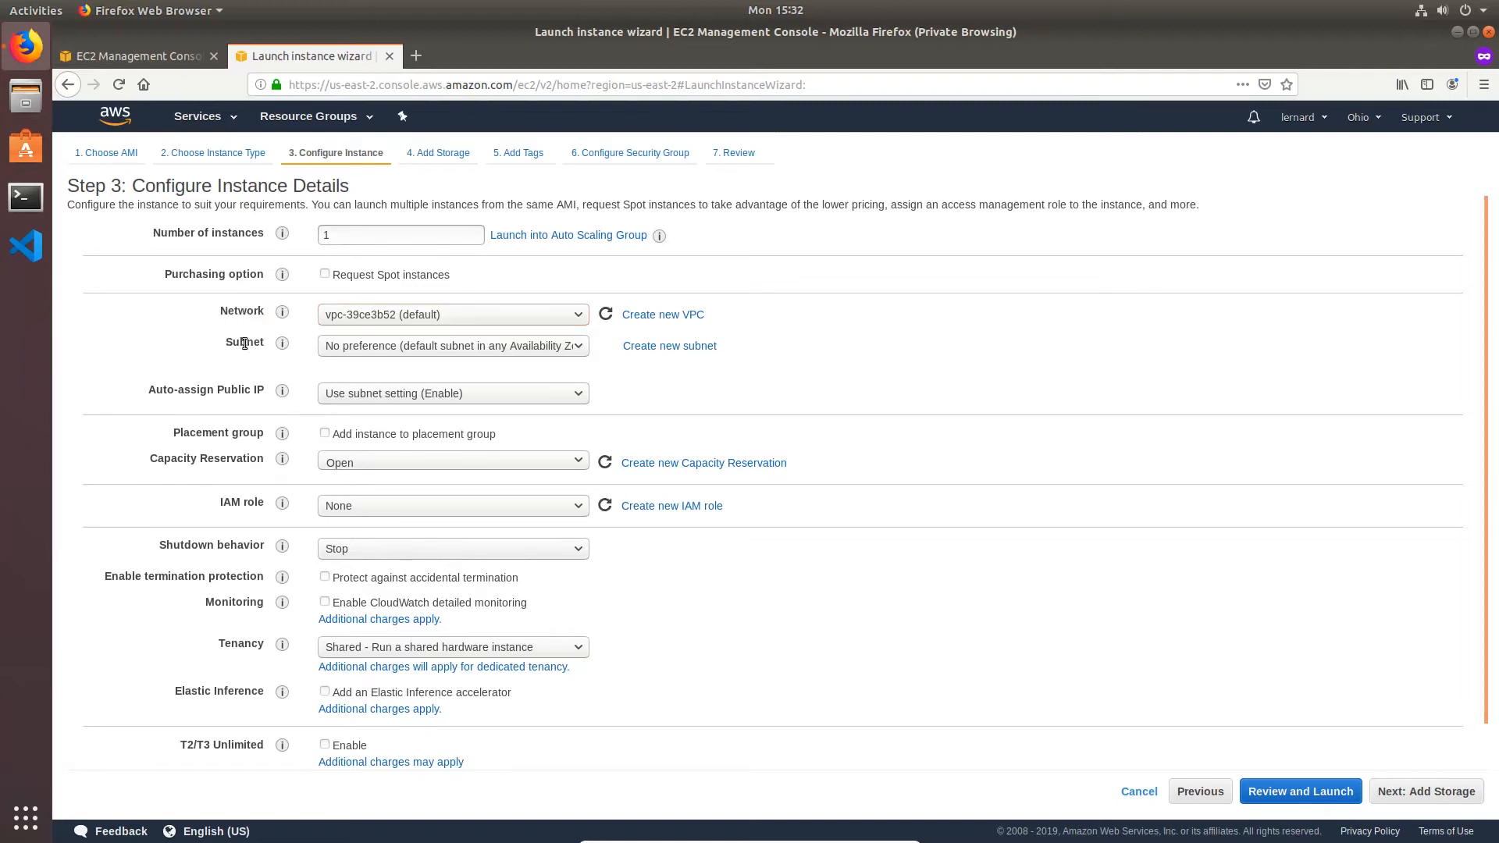
left_click(345, 345)
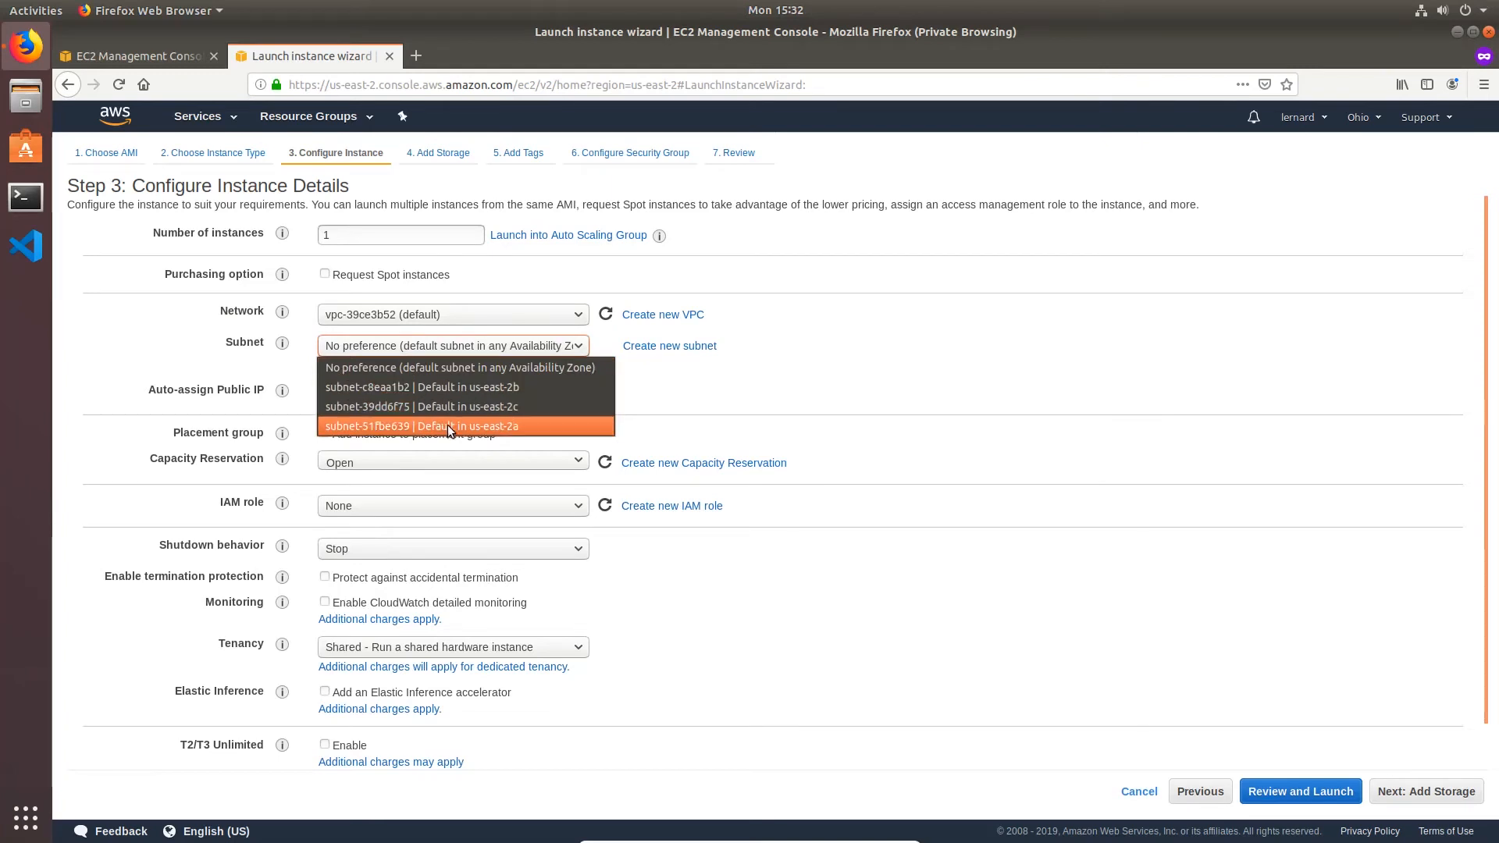
left_click(204, 357)
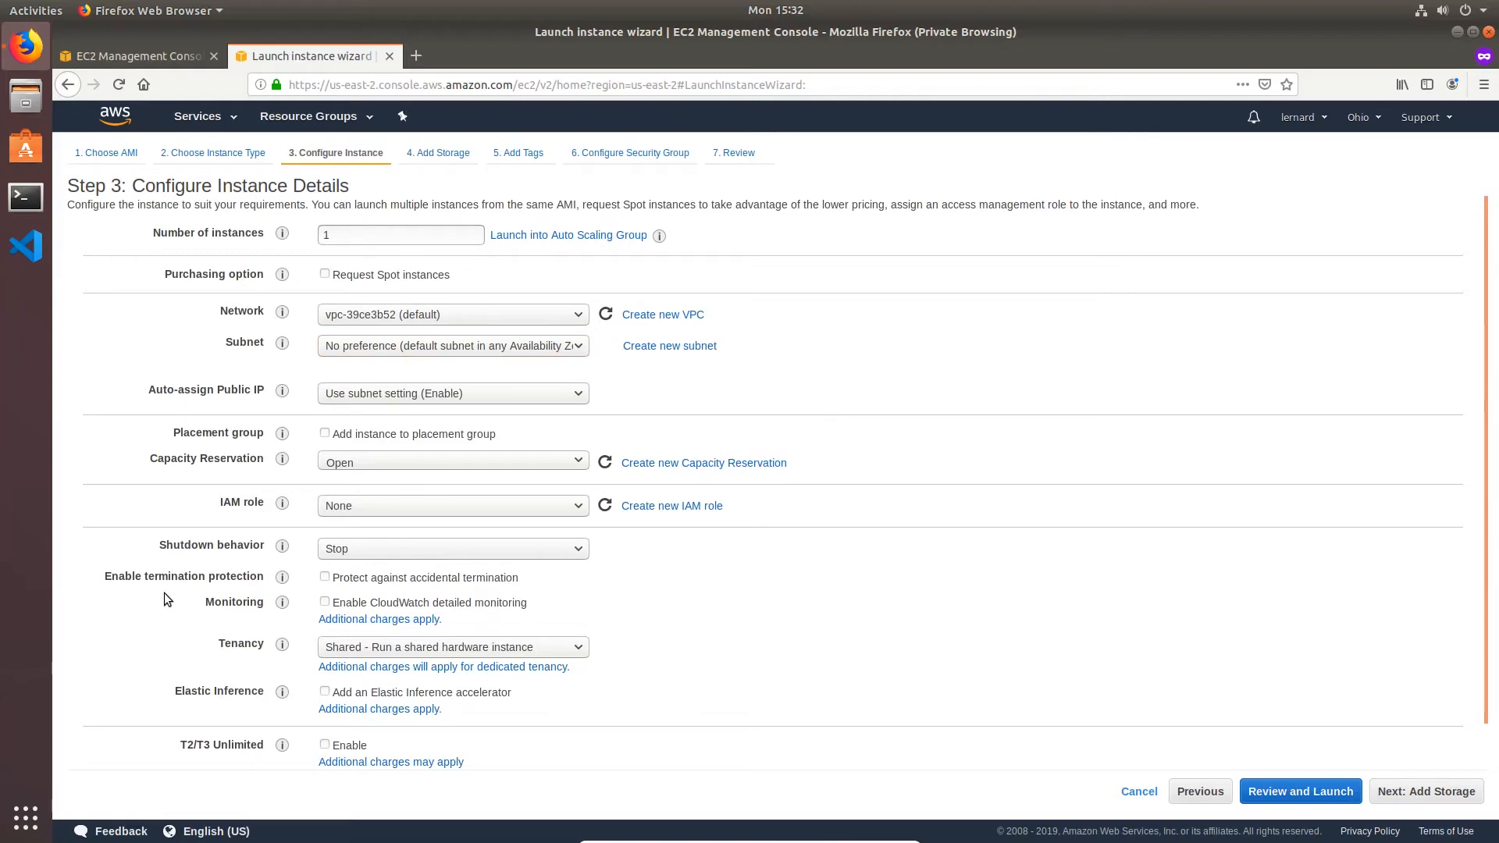
Continue to the storage settings and choose General Purpose SSD (gp2) as the root volume type
left_click(1457, 803)
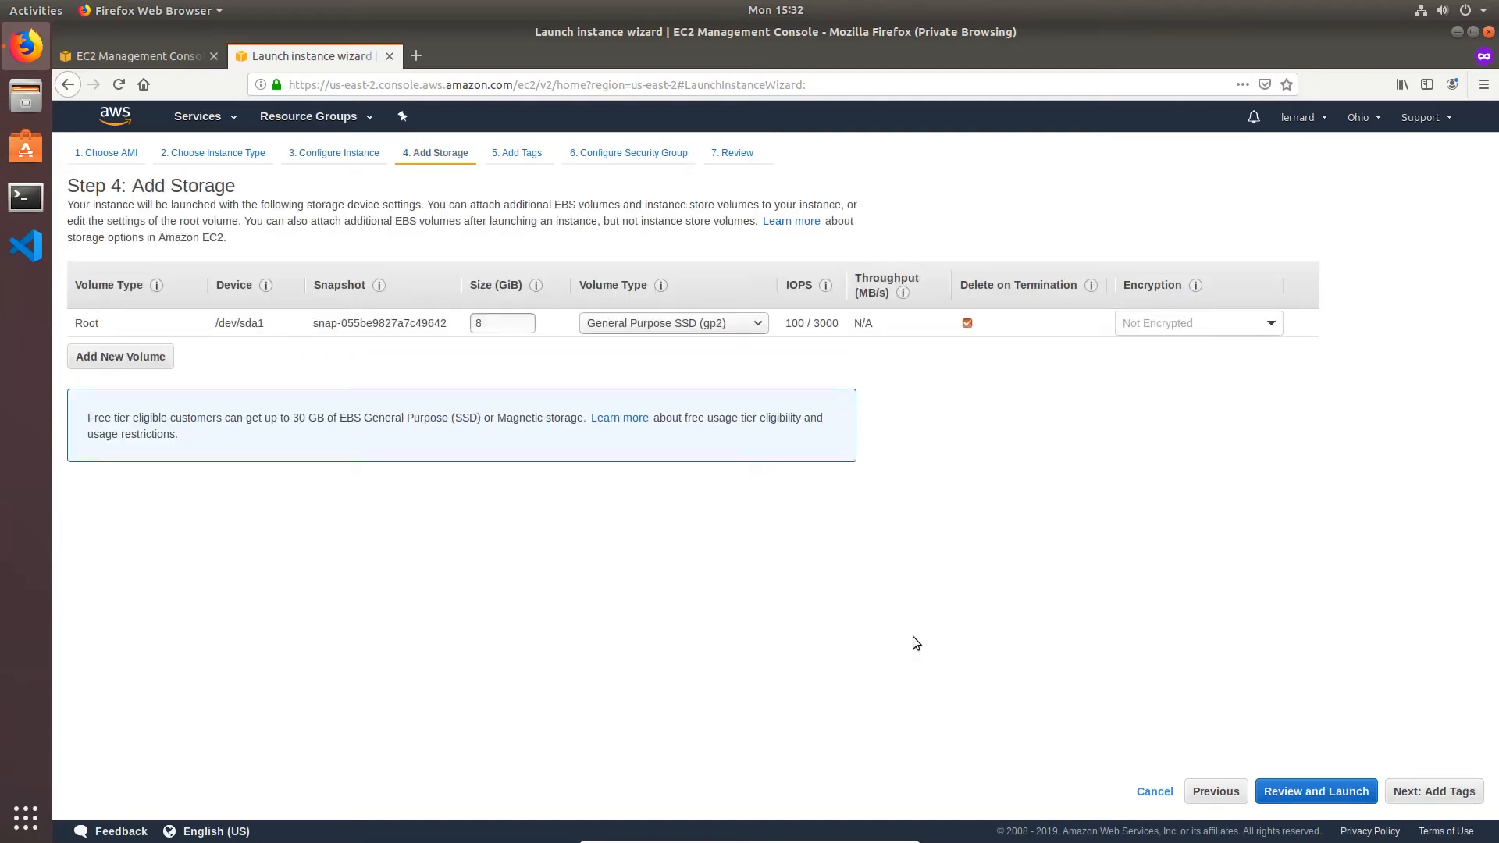
left_click_drag(469, 286, 521, 286)
double_click(497, 325)
left_click(631, 324)
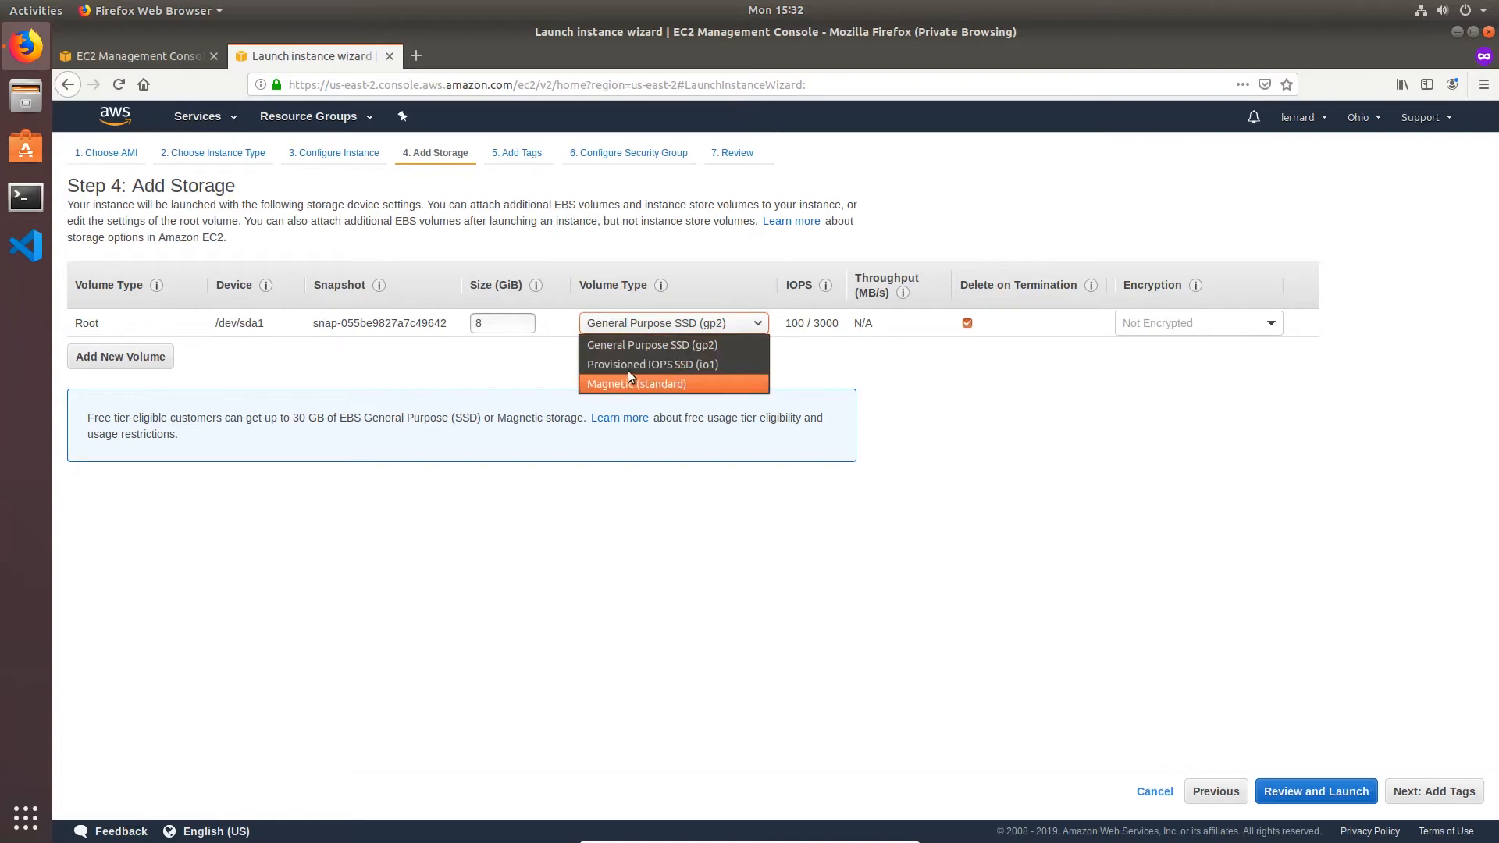
left_click(631, 348)
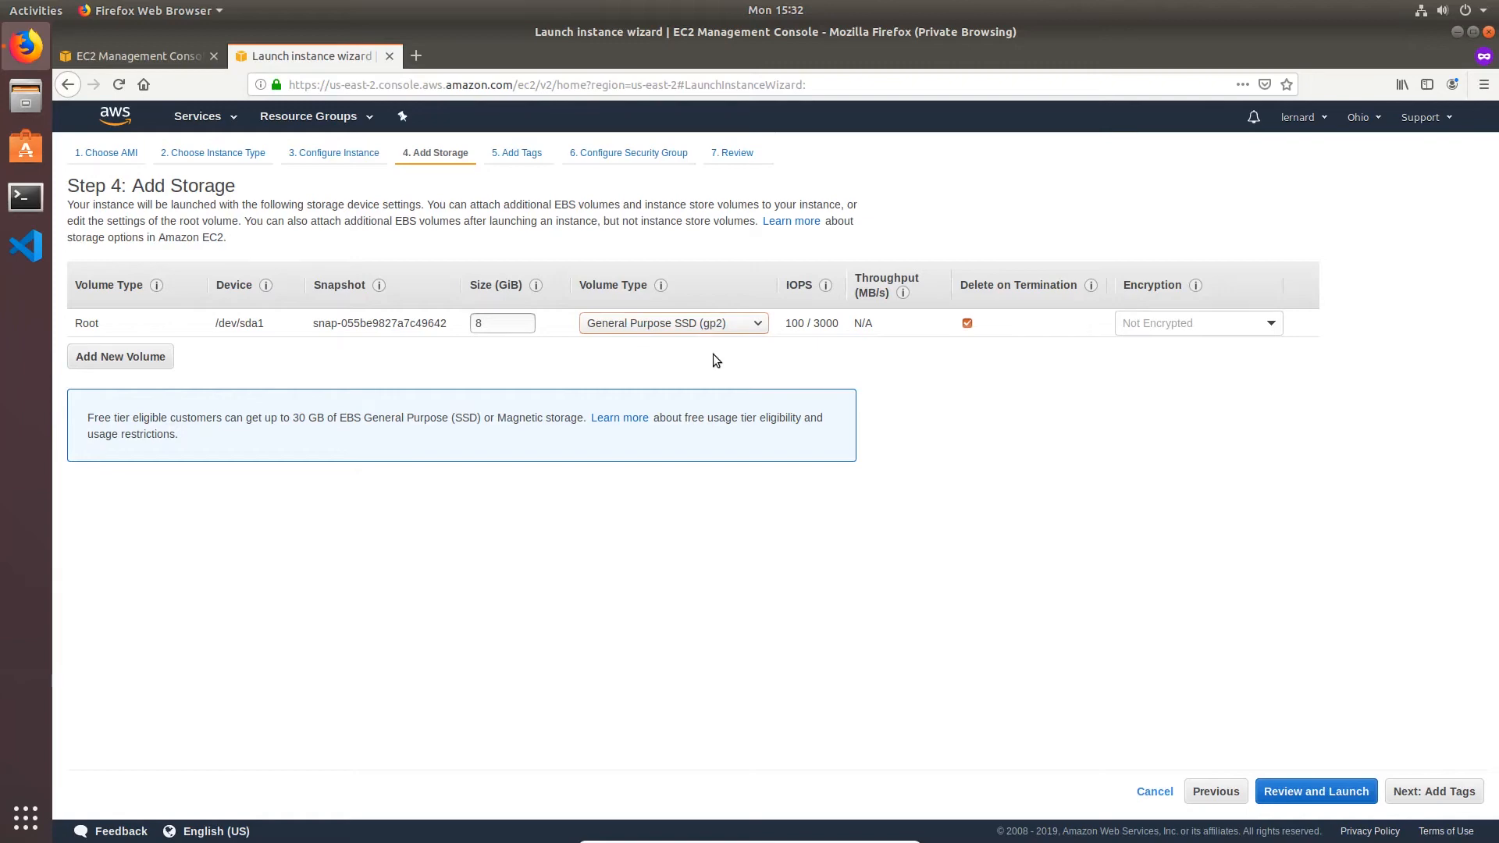
Add a tag with the key Whatever and the value Youlike, and continue to the security group settings
left_click(1405, 790)
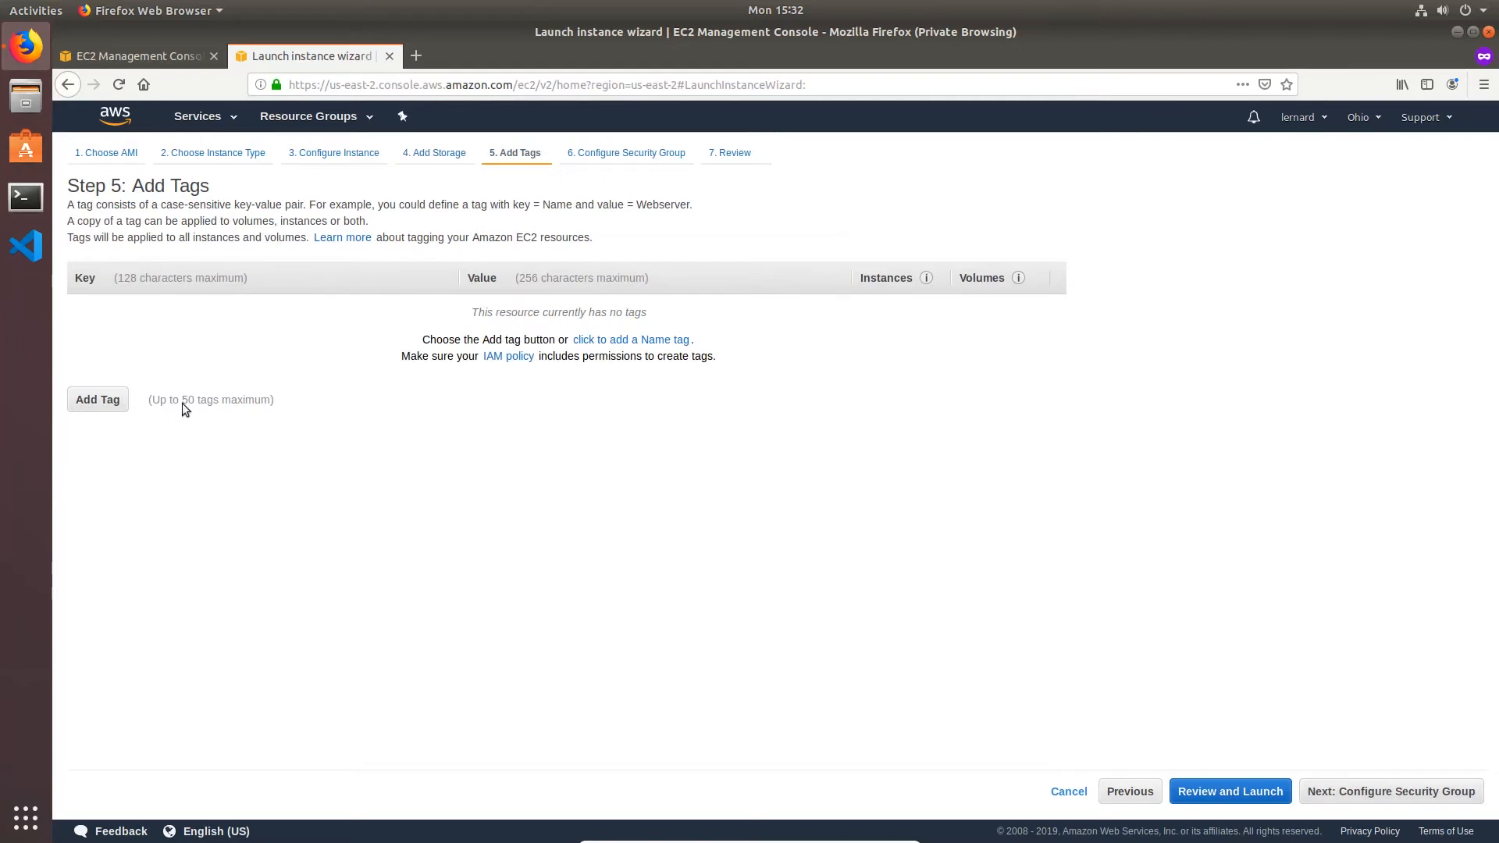
left_click(104, 400)
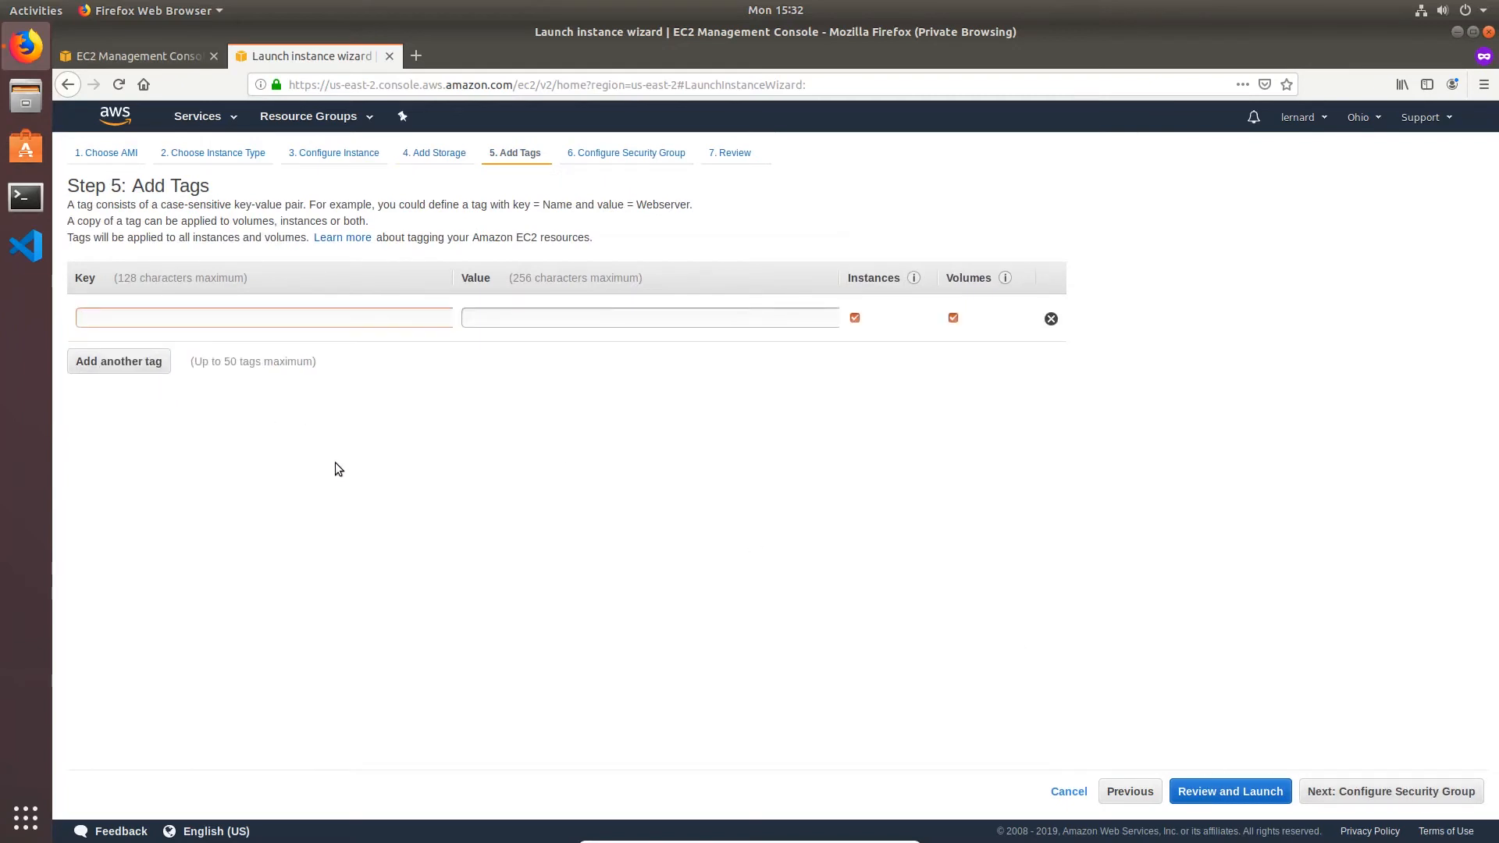
type("Whatever")
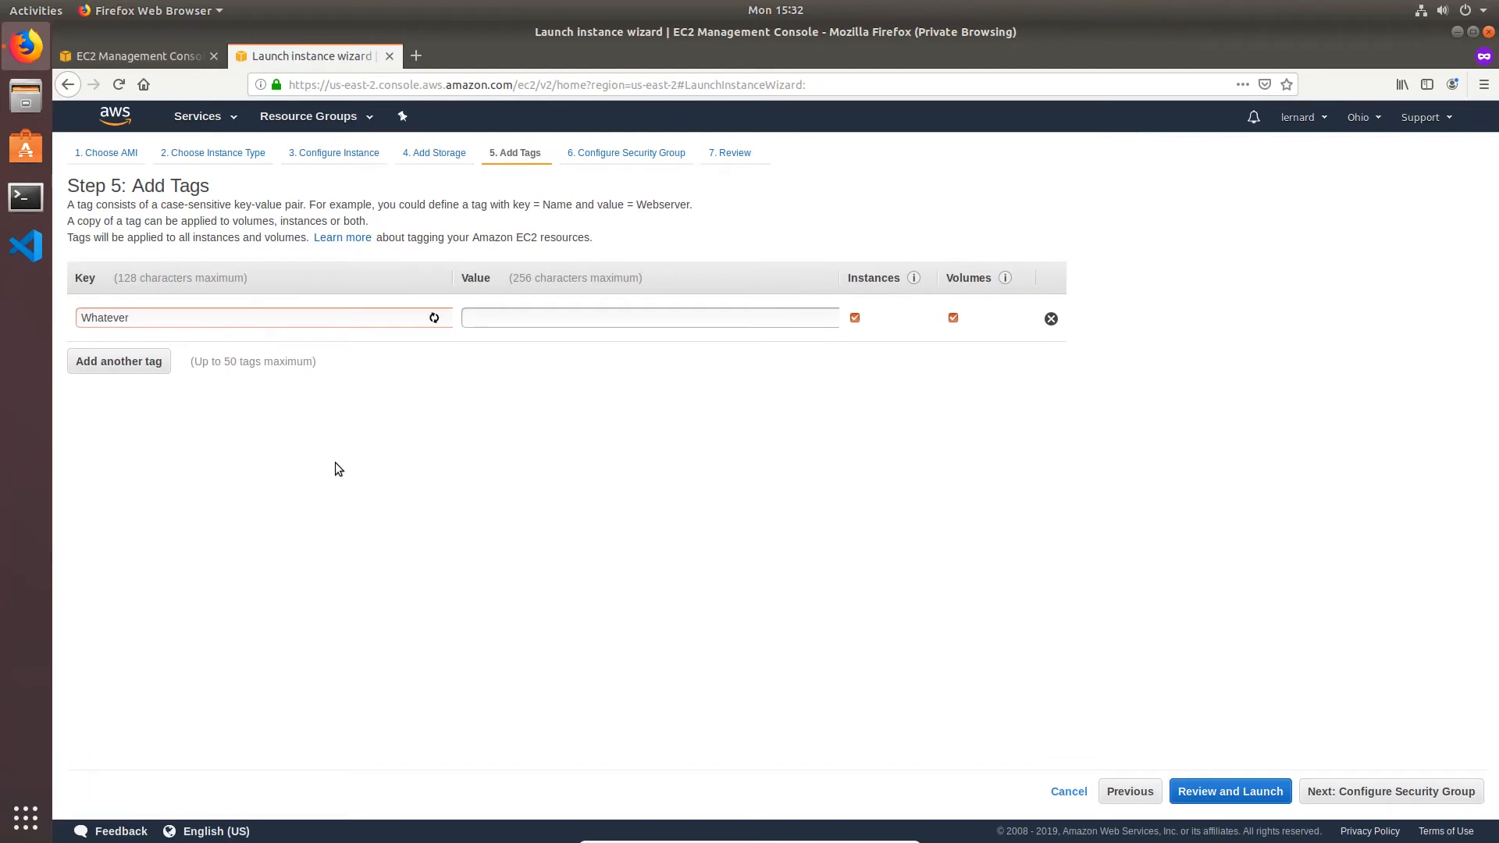
key("Tab")
type("Youlike")
left_click(1349, 800)
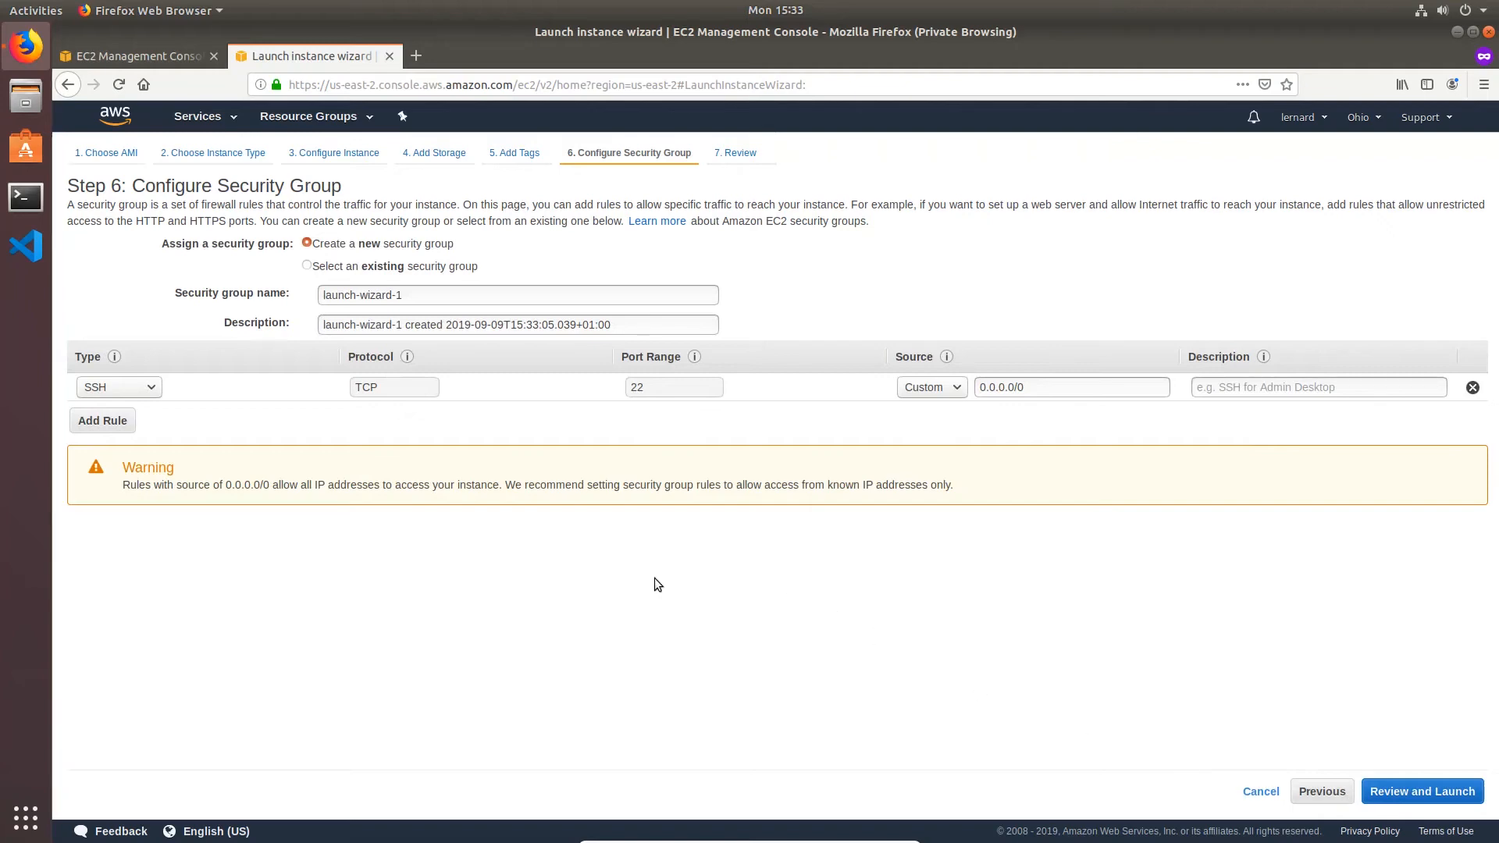
Add an HTTP rule to the new security group
left_click(105, 420)
left_click(105, 420)
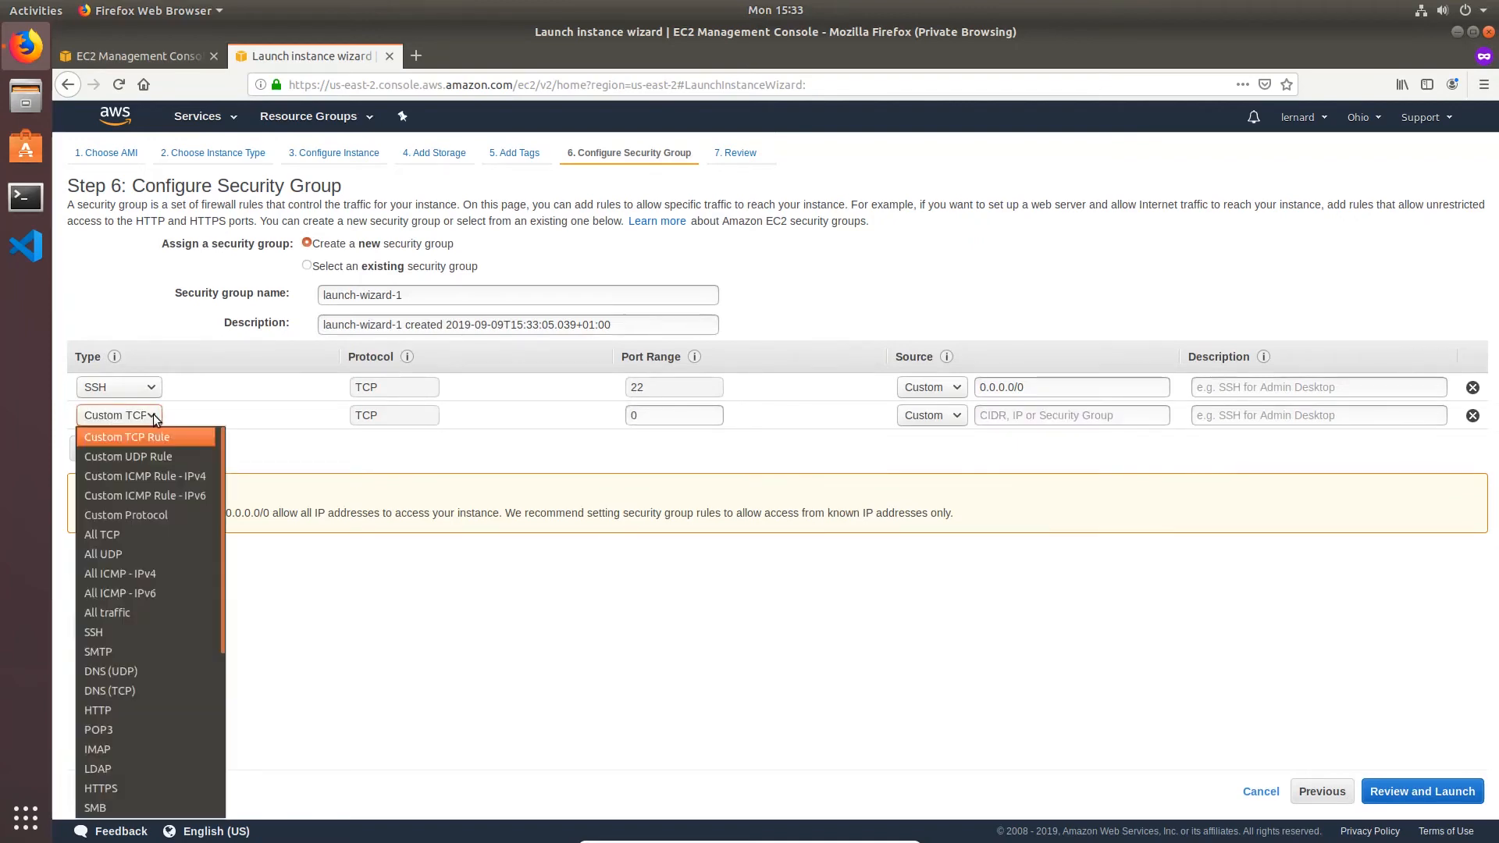
left_click(111, 714)
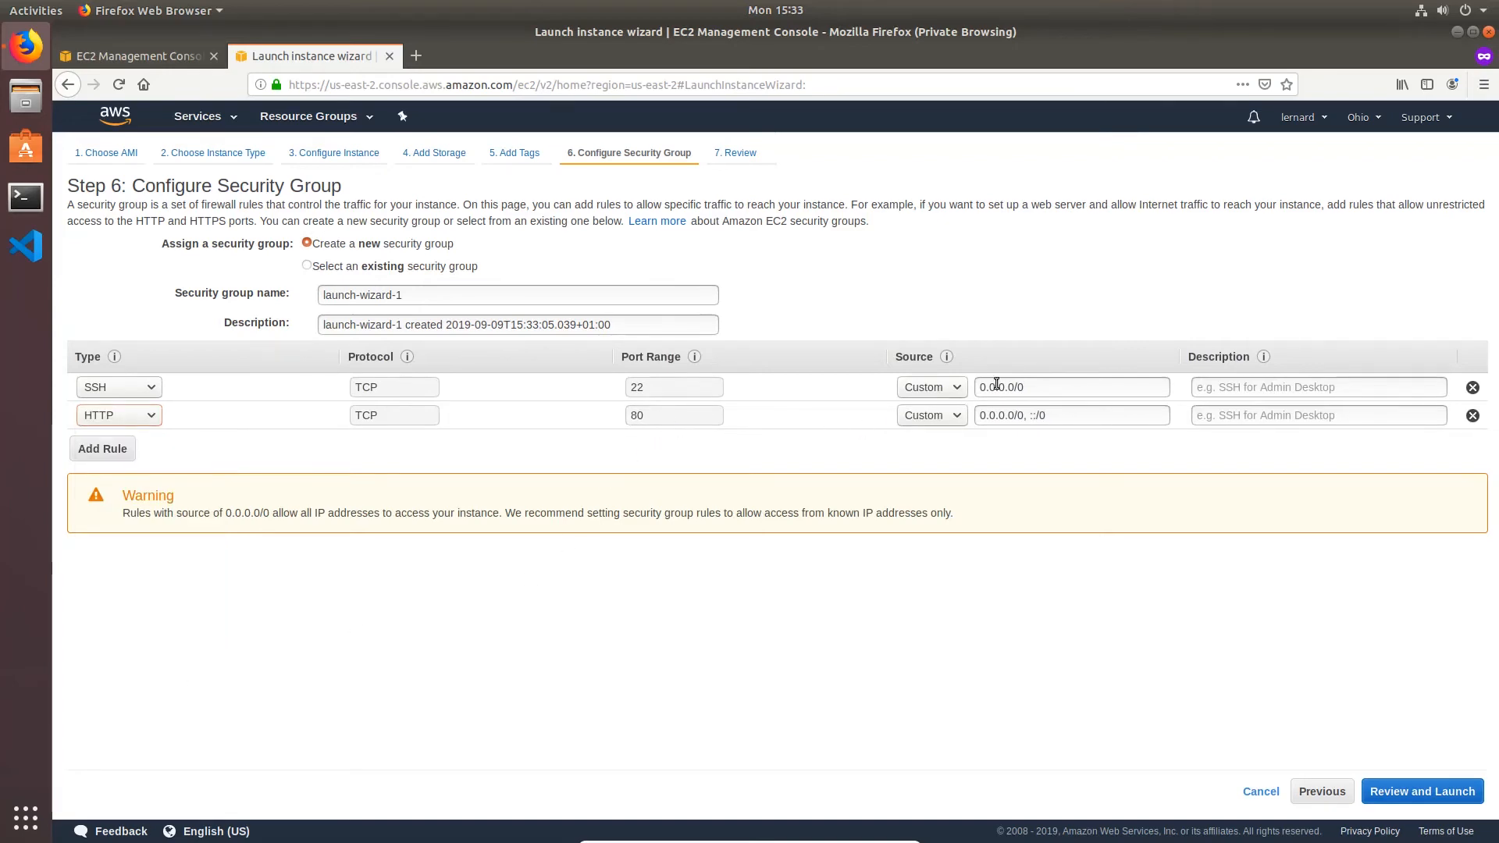
Restrict the source of the SSH rule to 1.2.3.4/32
left_click_drag(1016, 386, 973, 387)
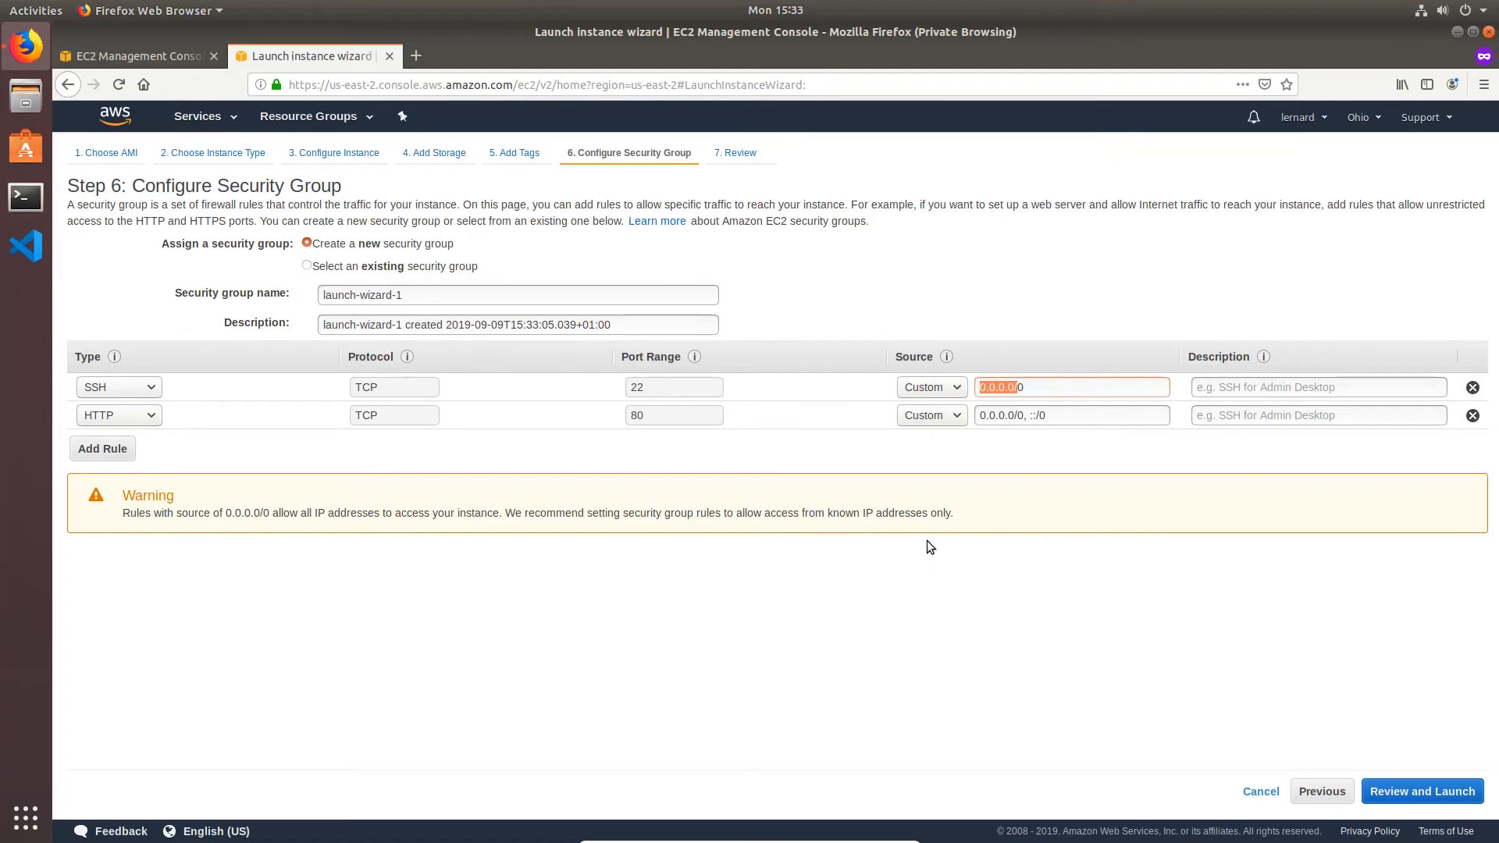
type("1.2.3.")
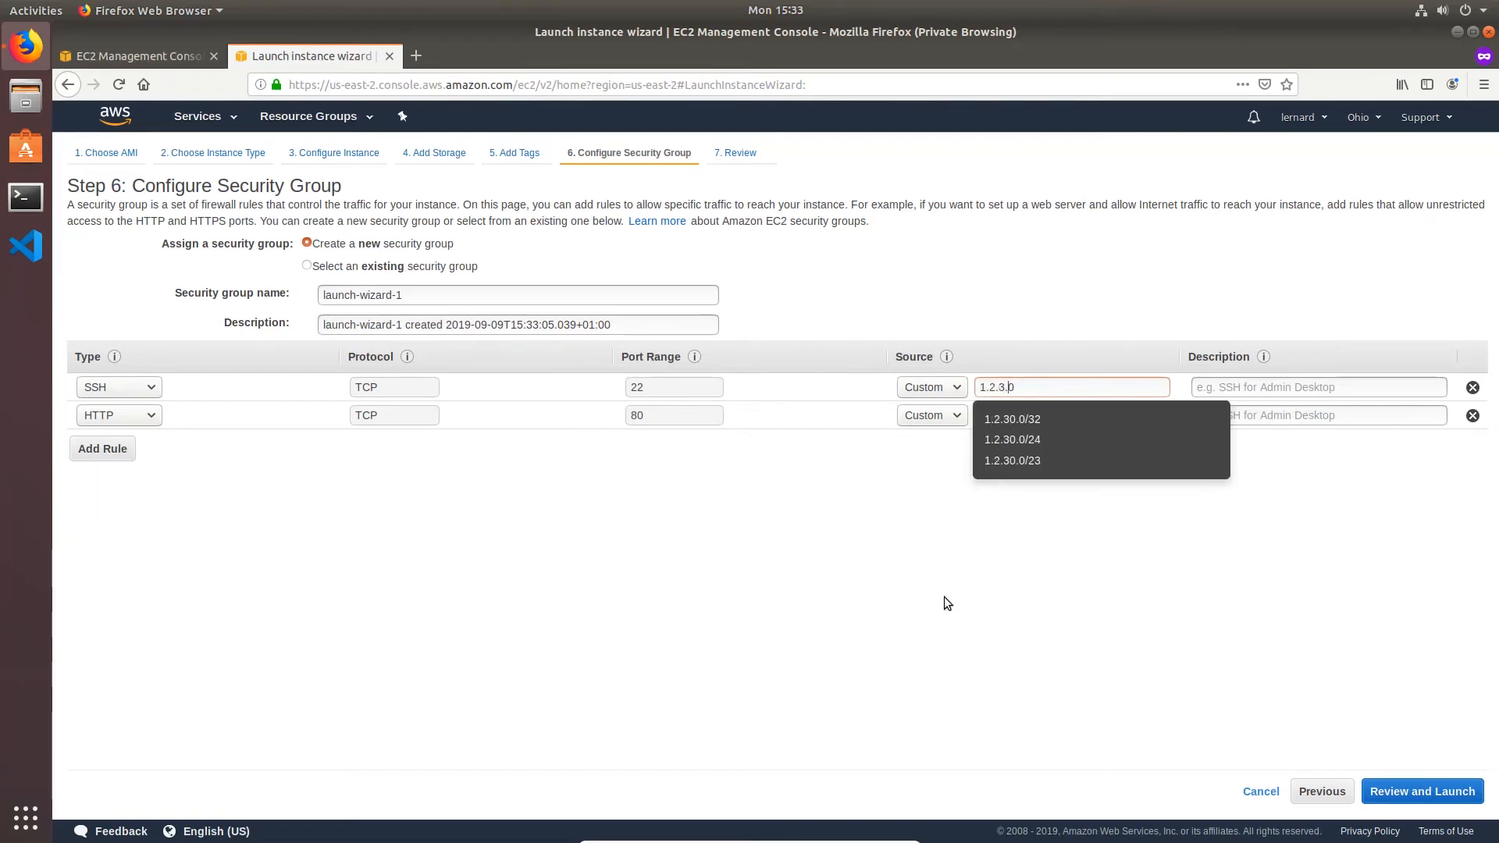
type("4")
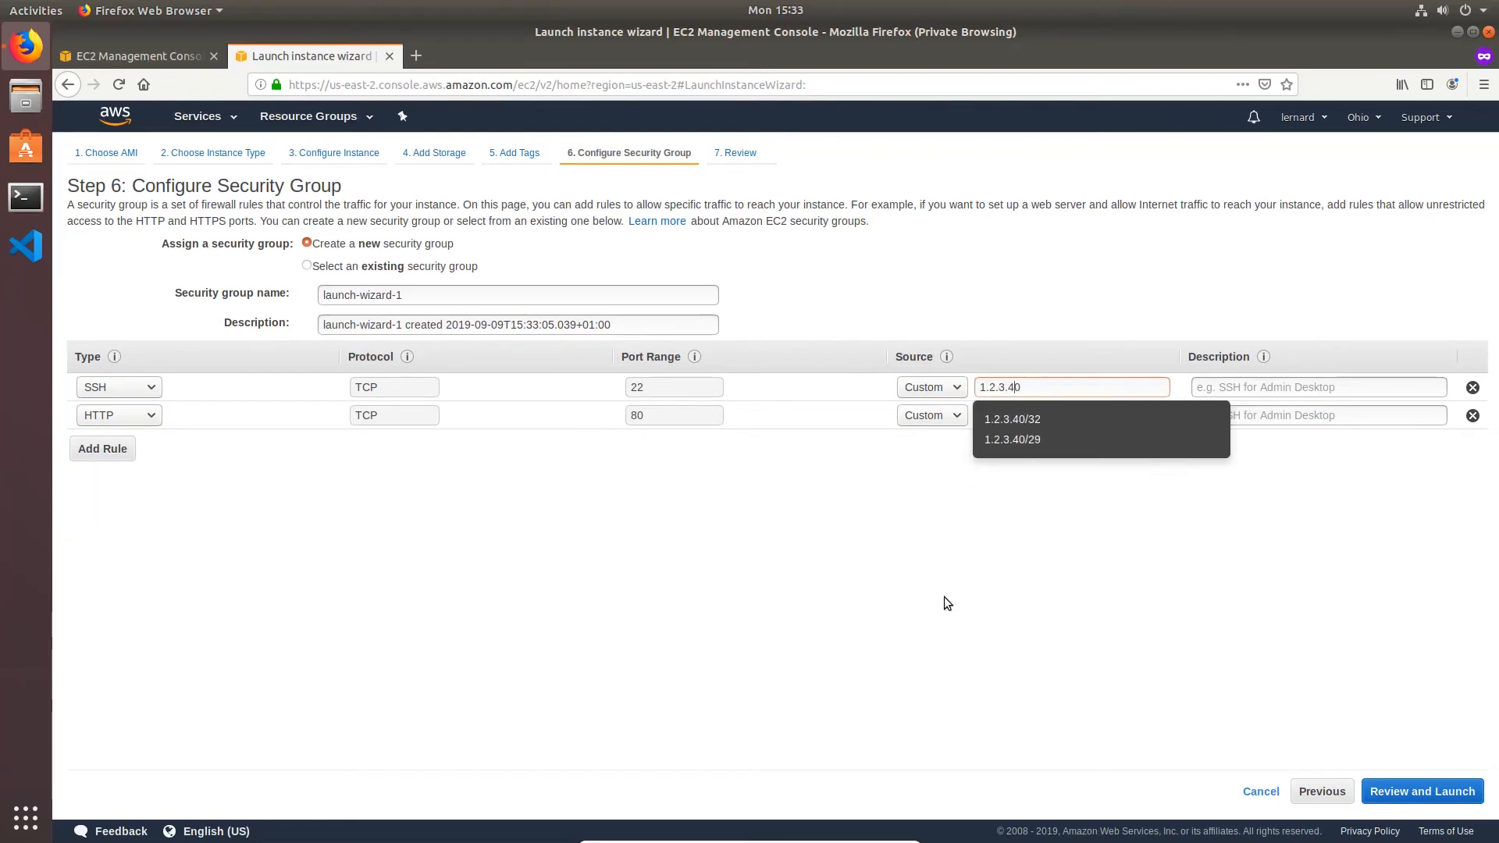
key("Delete")
type("/32")
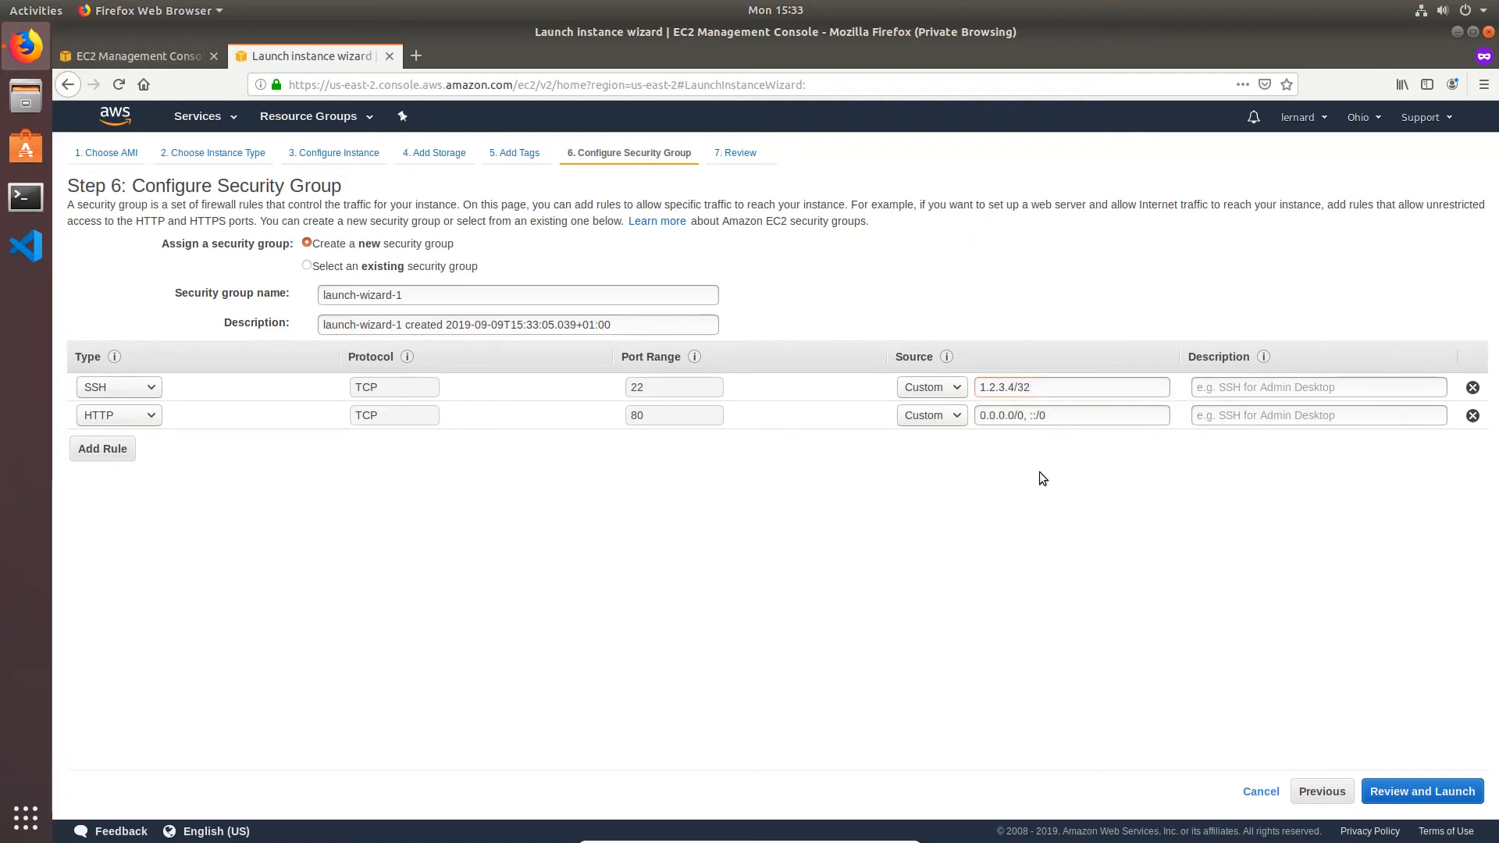
Set the SSH rule's source back to 0.0.0.0/0 and delete the HTTP rule
left_click_drag(1074, 385, 848, 388)
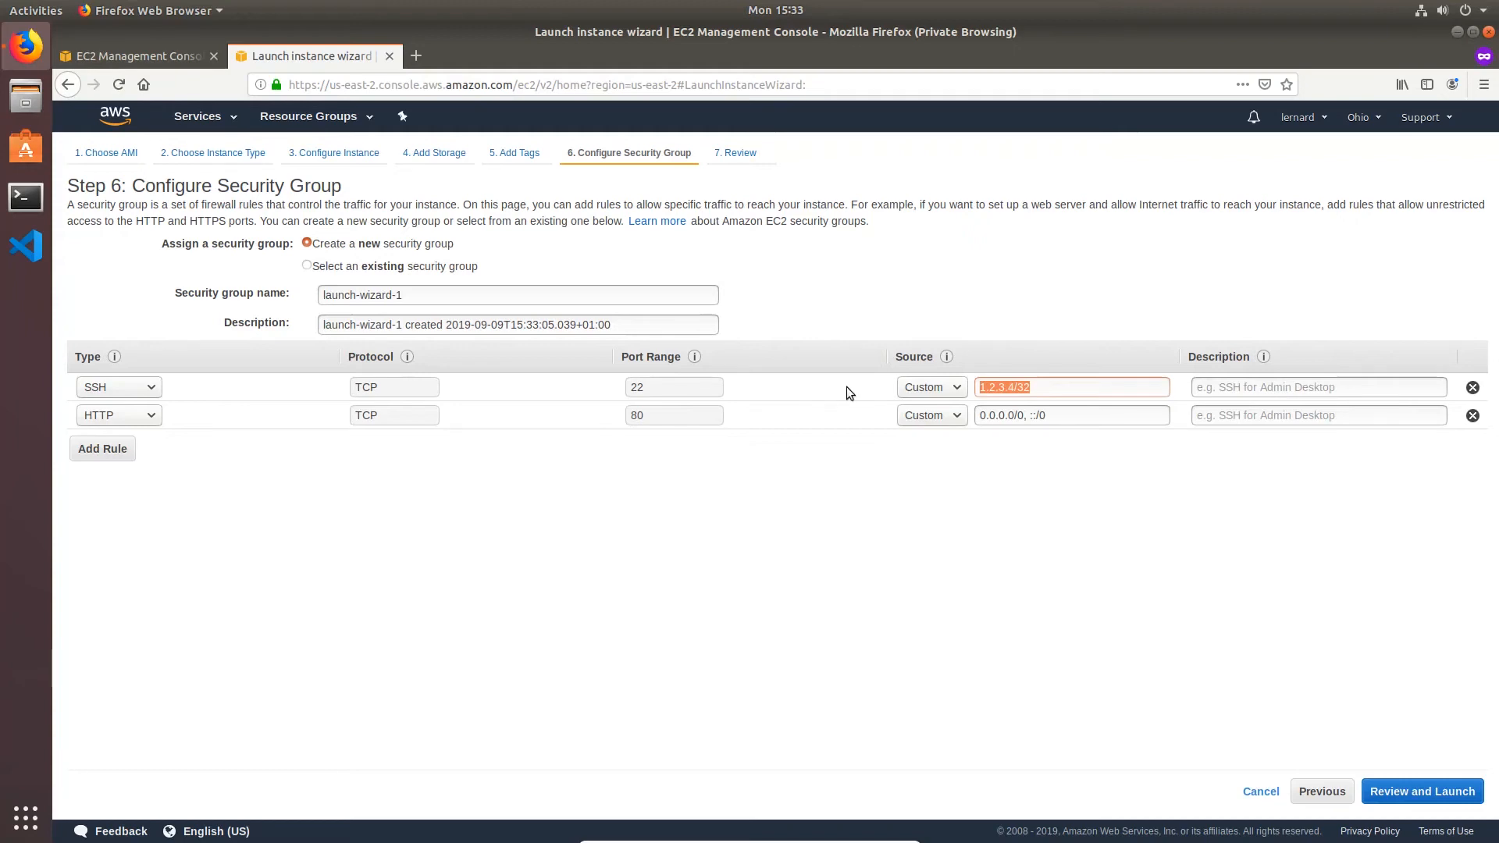
type("0.0.0.0/0")
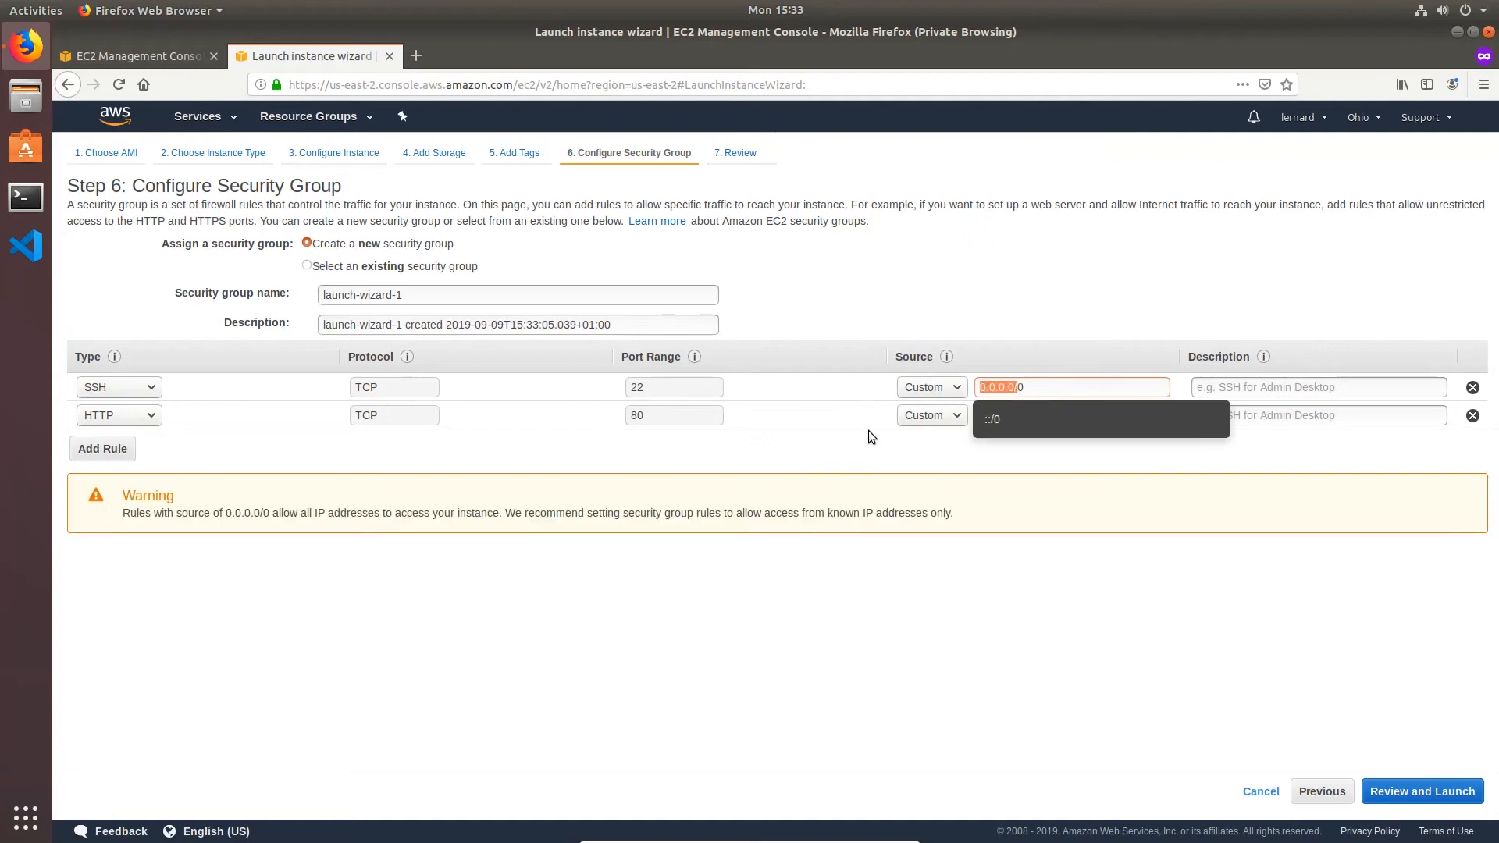
left_click(869, 453)
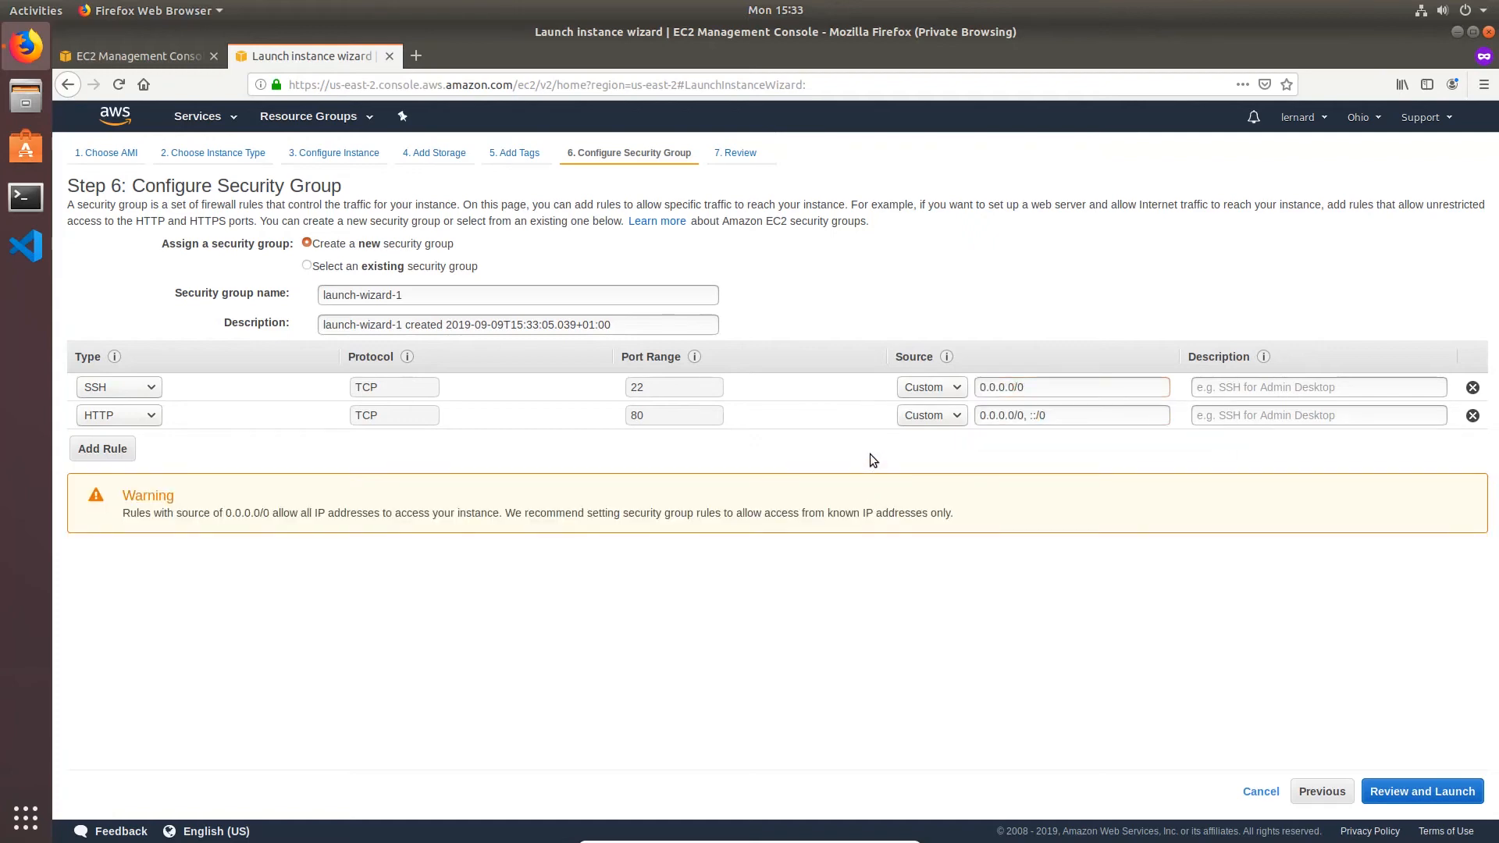
left_click(1472, 416)
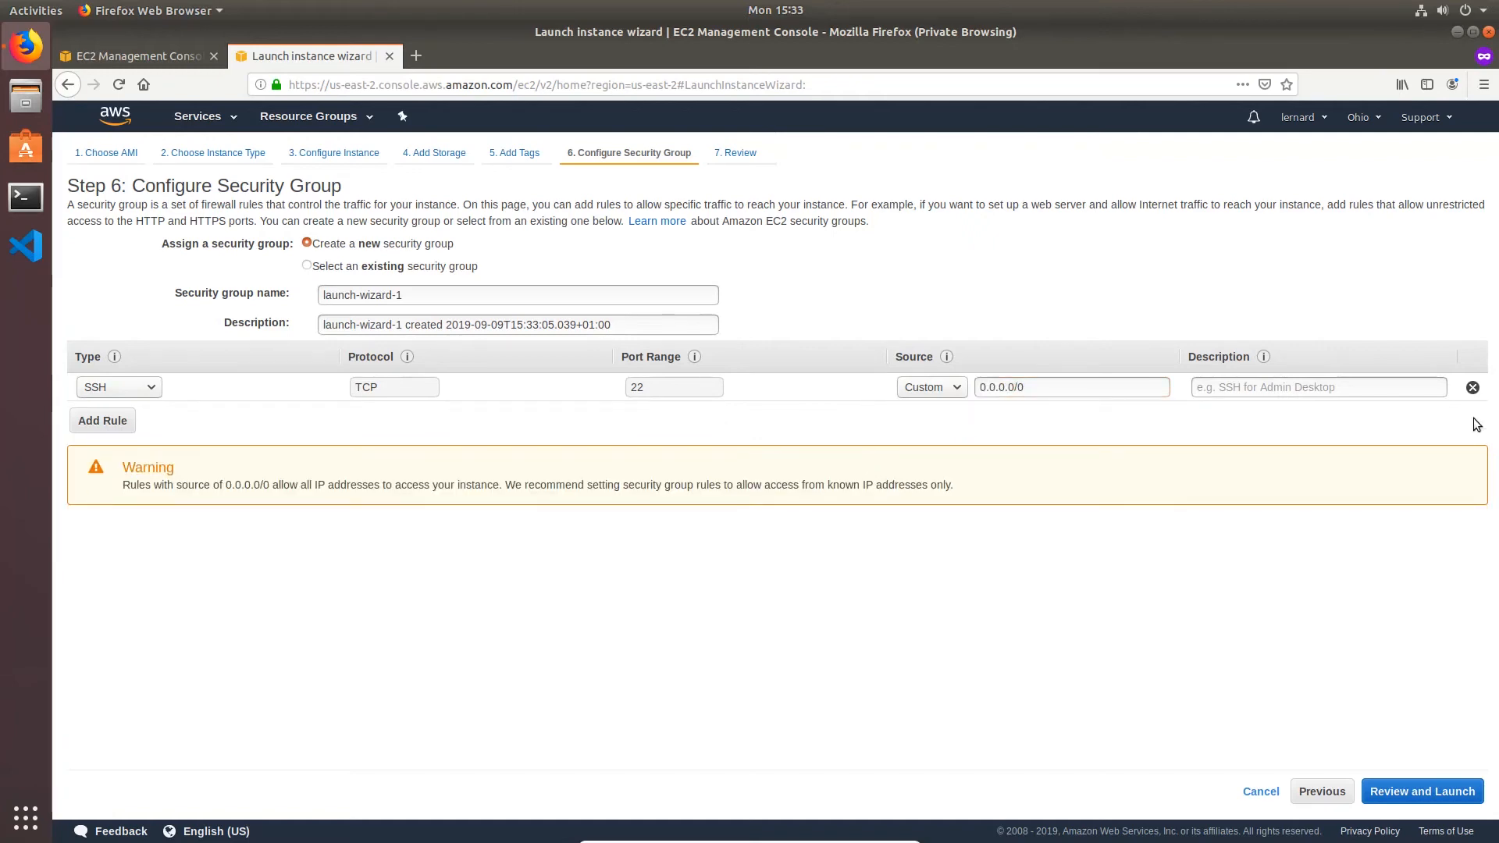
Proceed from the review to launch, create a new key pair named after the account owner, and save its .pem file
left_click(1401, 792)
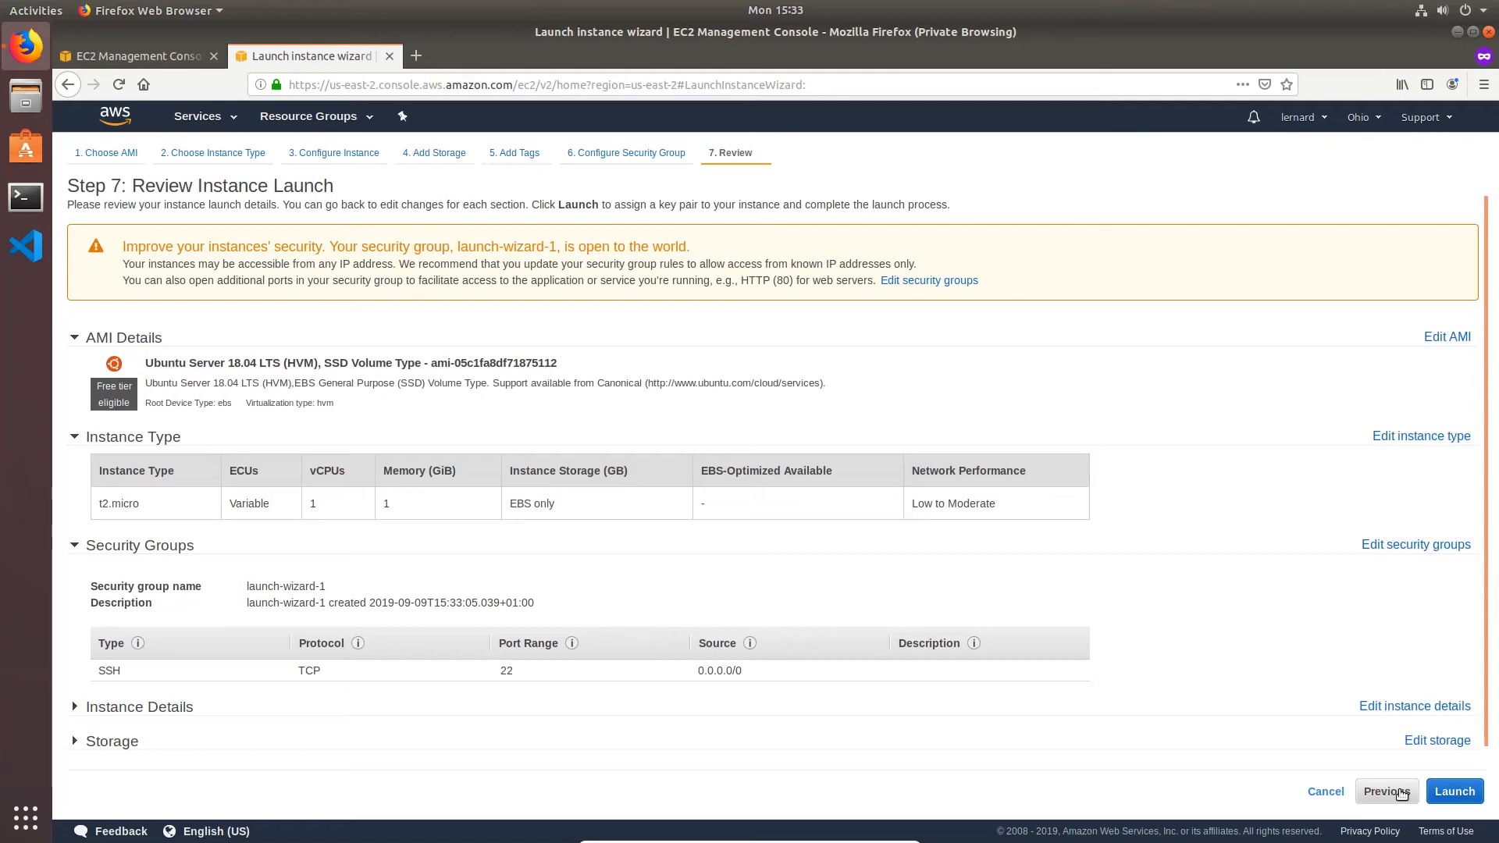
left_click(1454, 792)
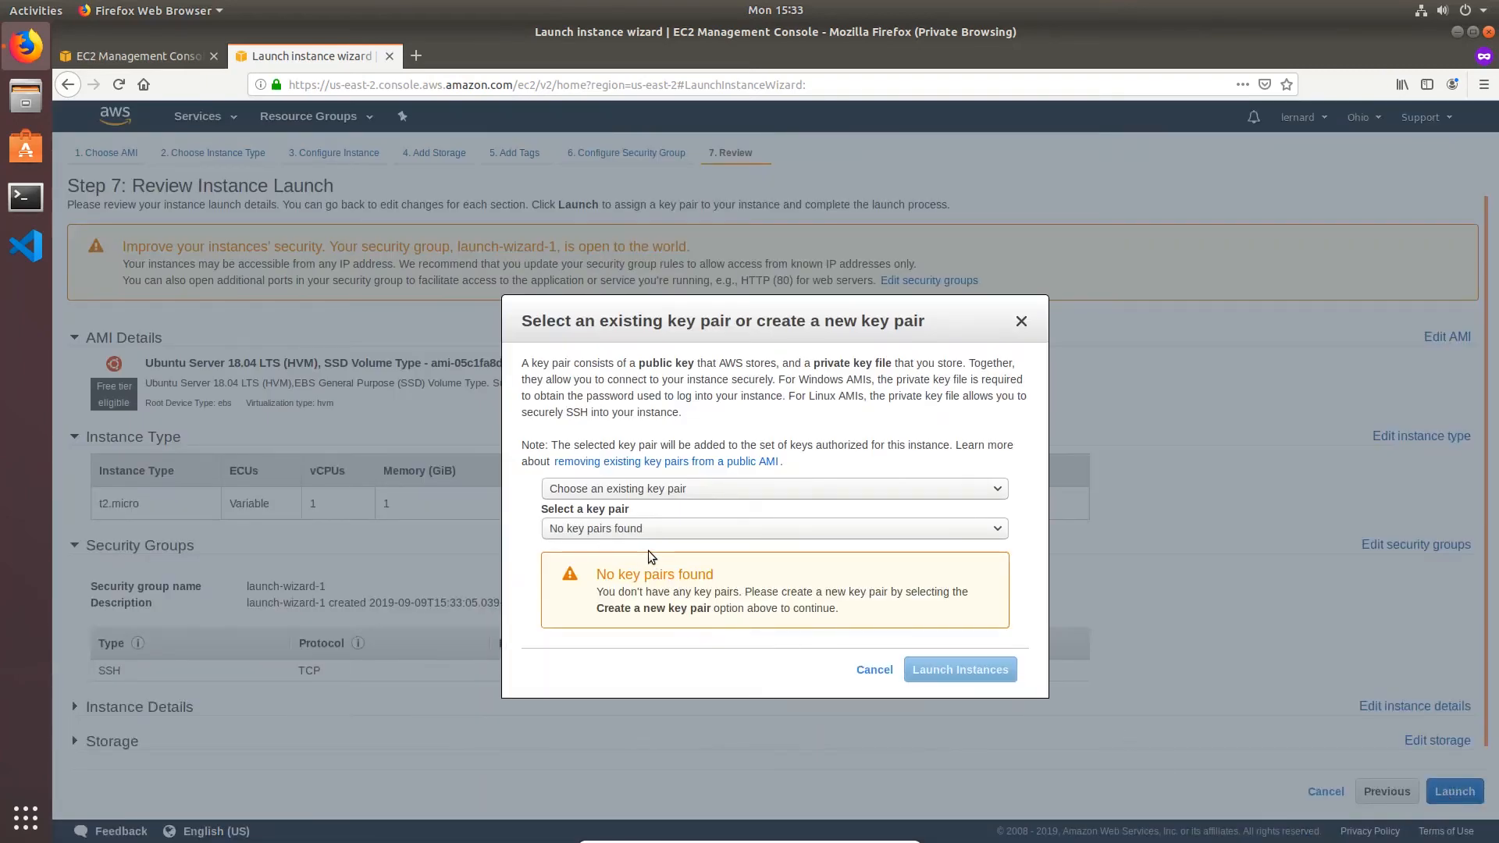
left_click(695, 487)
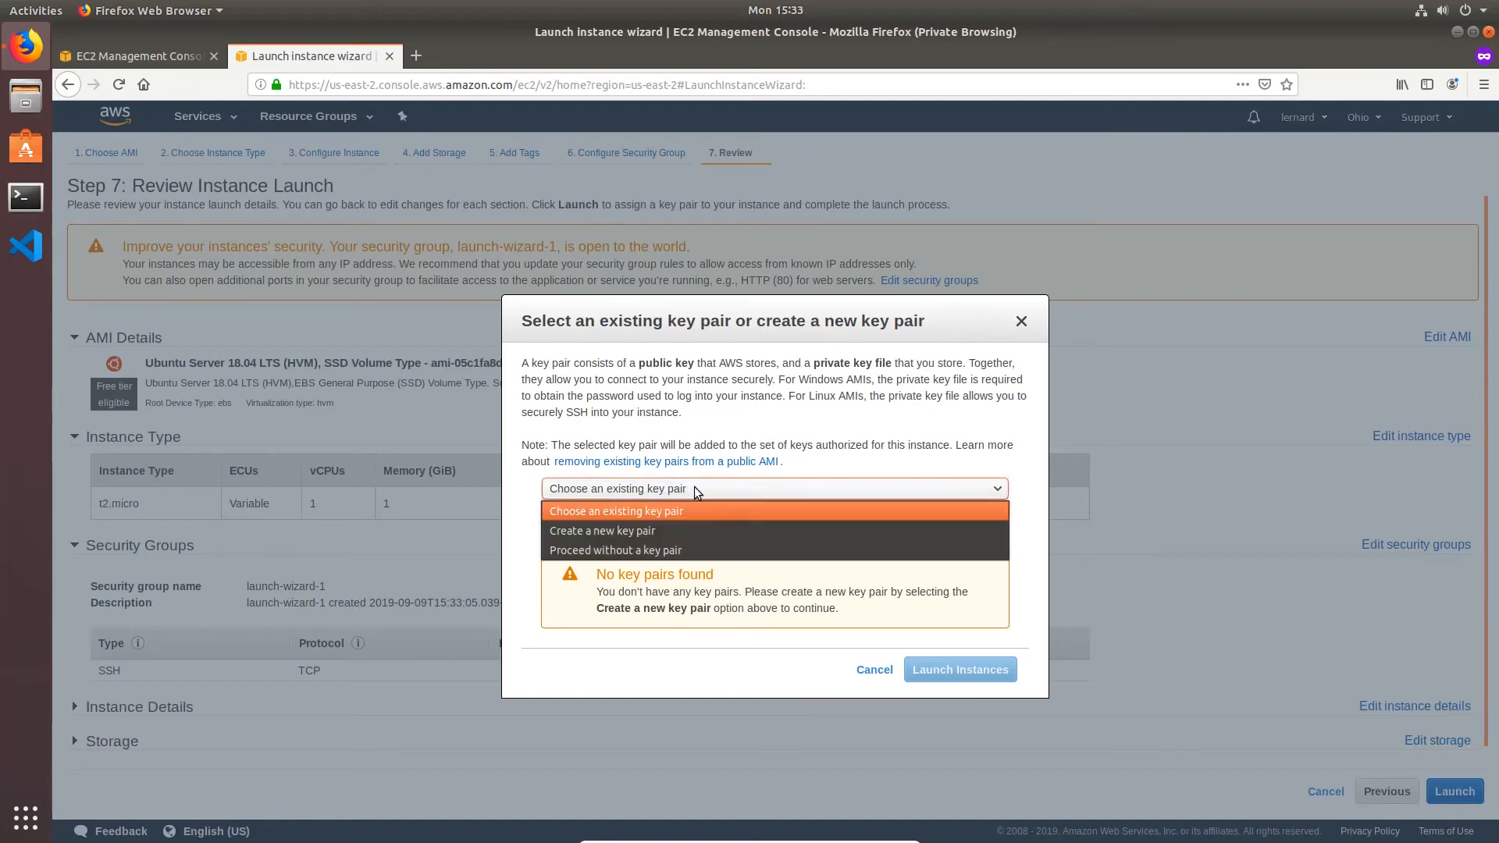
left_click(647, 531)
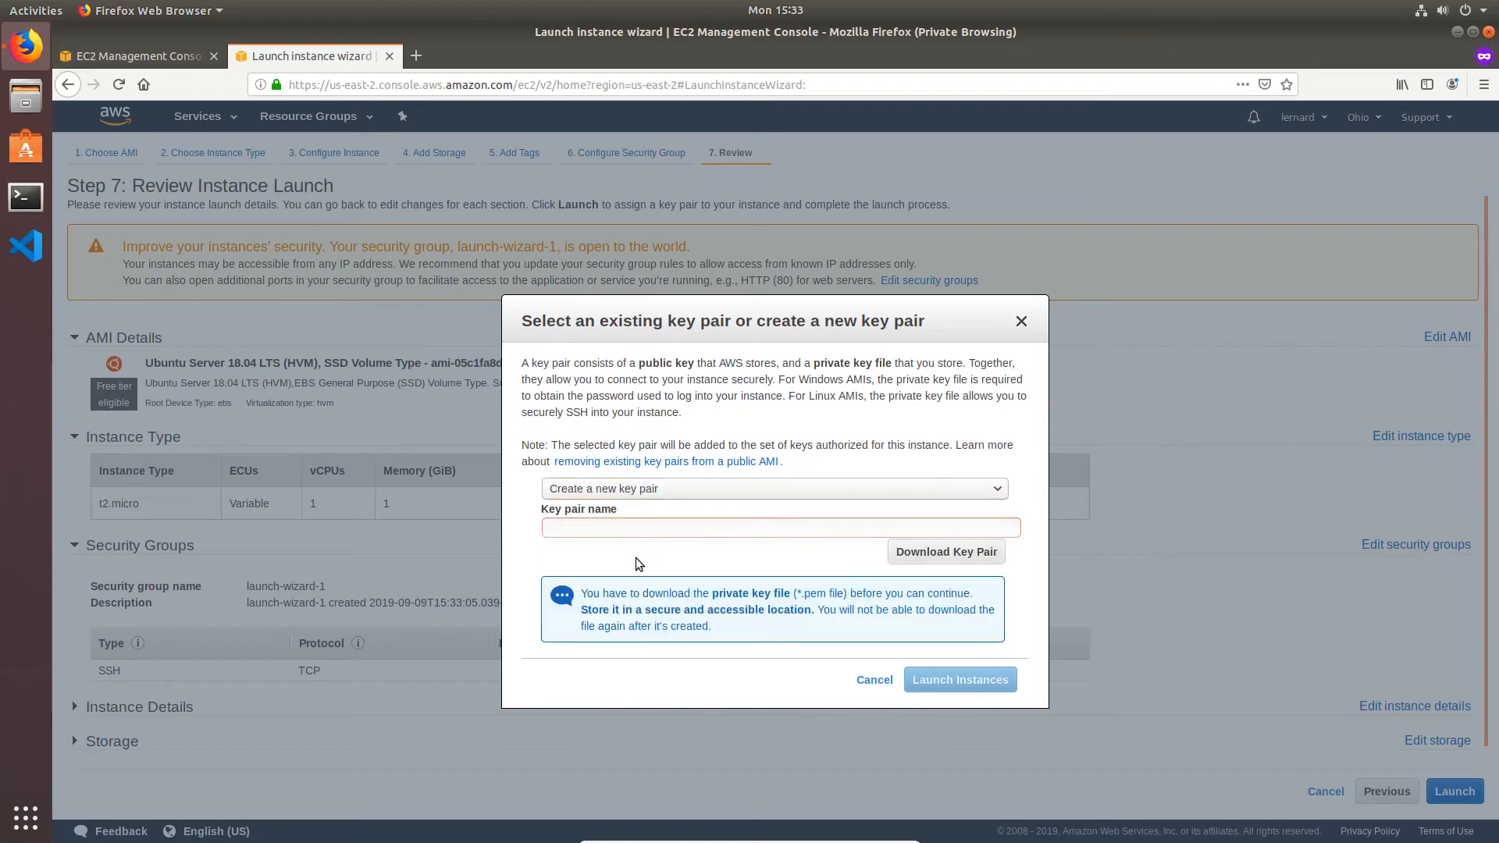
type("Lernard")
left_click(910, 556)
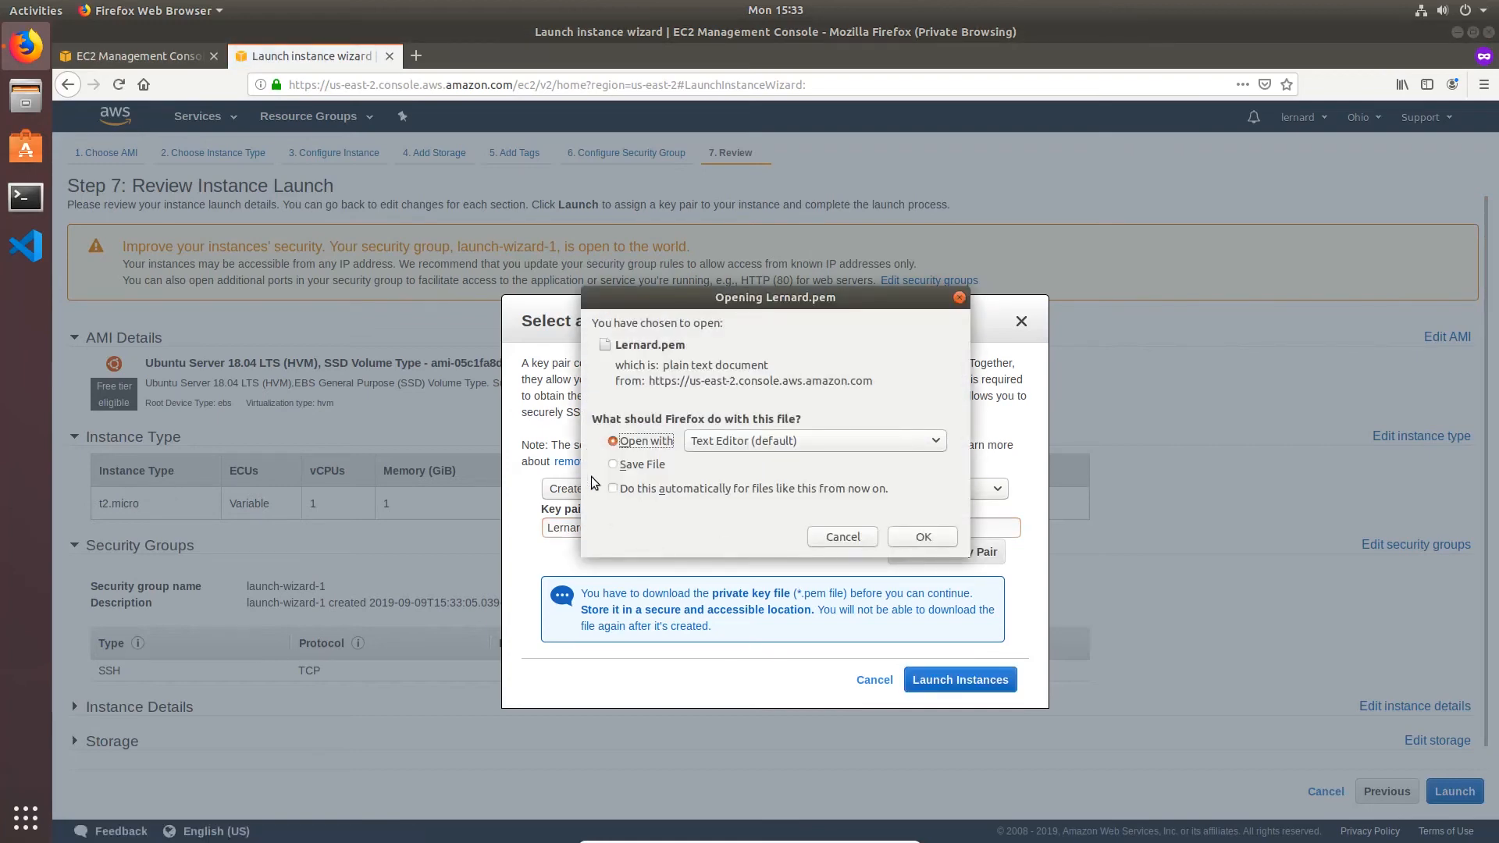
left_click(613, 464)
left_click(917, 539)
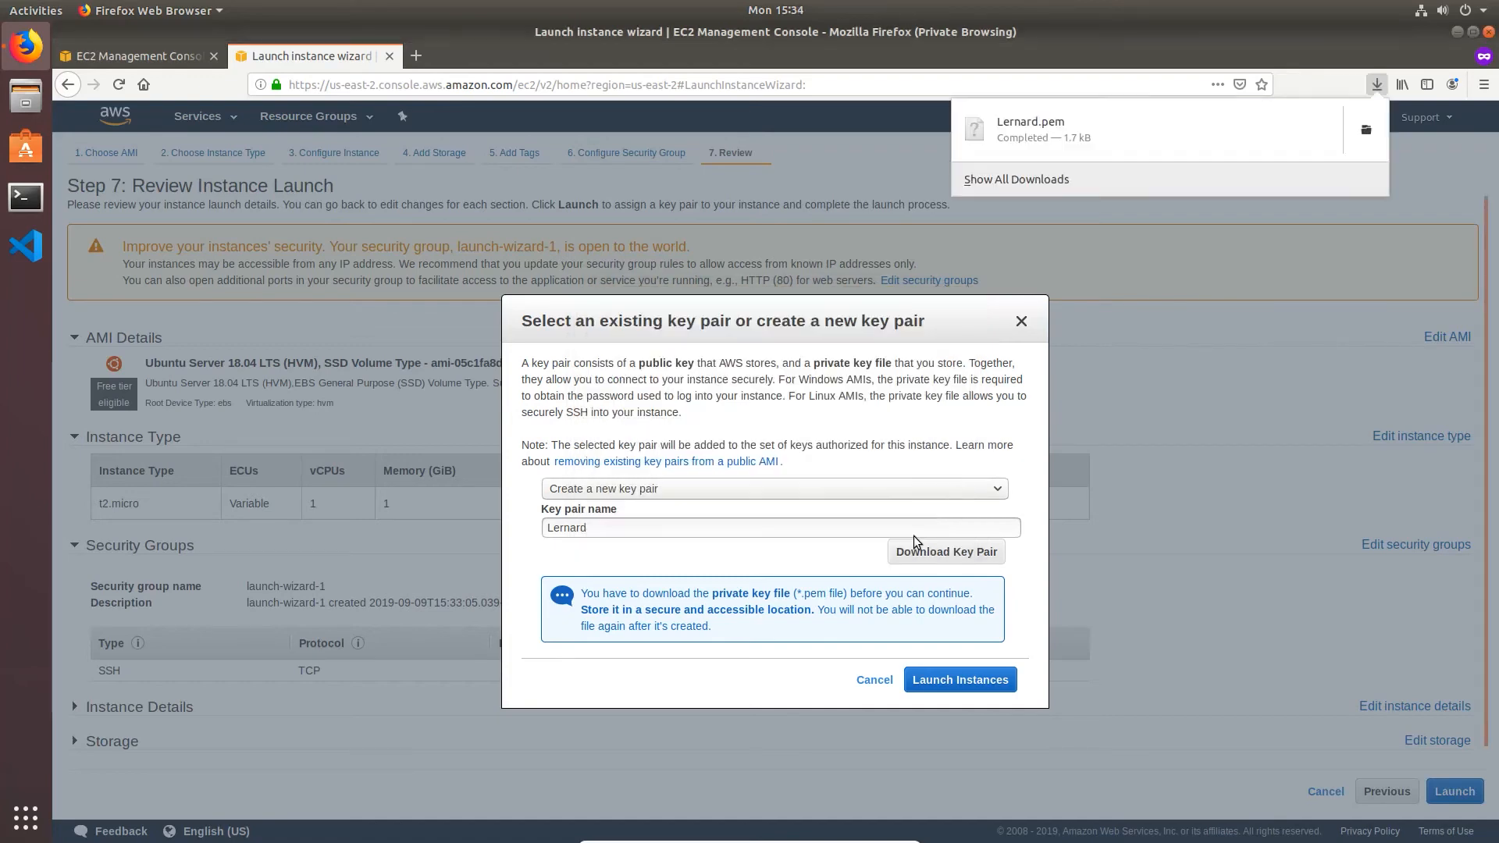
Launch the instance with the new key pair and open the instances list
left_click(940, 681)
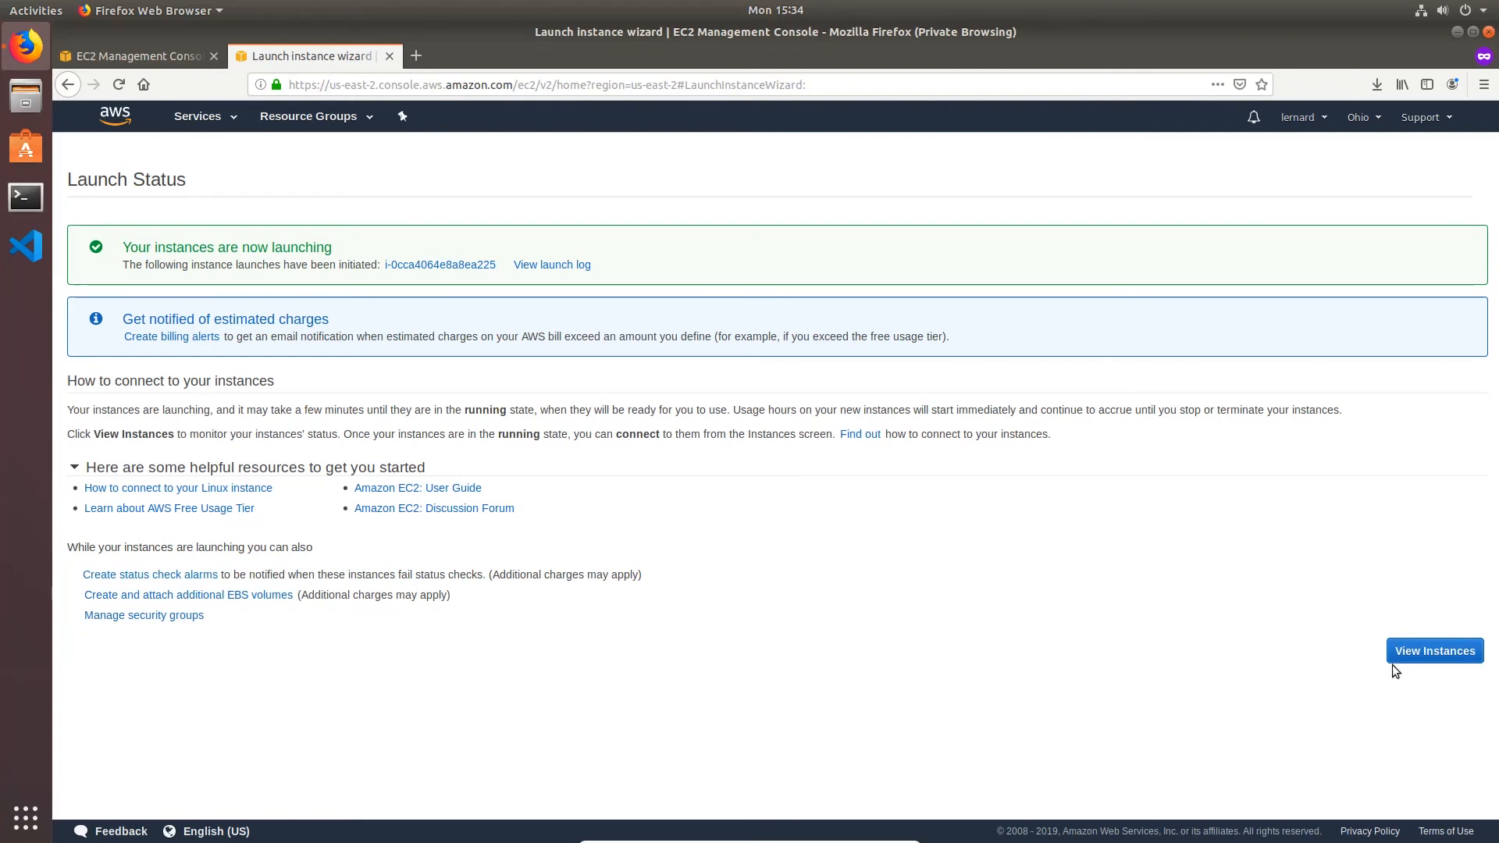
left_click(1410, 653)
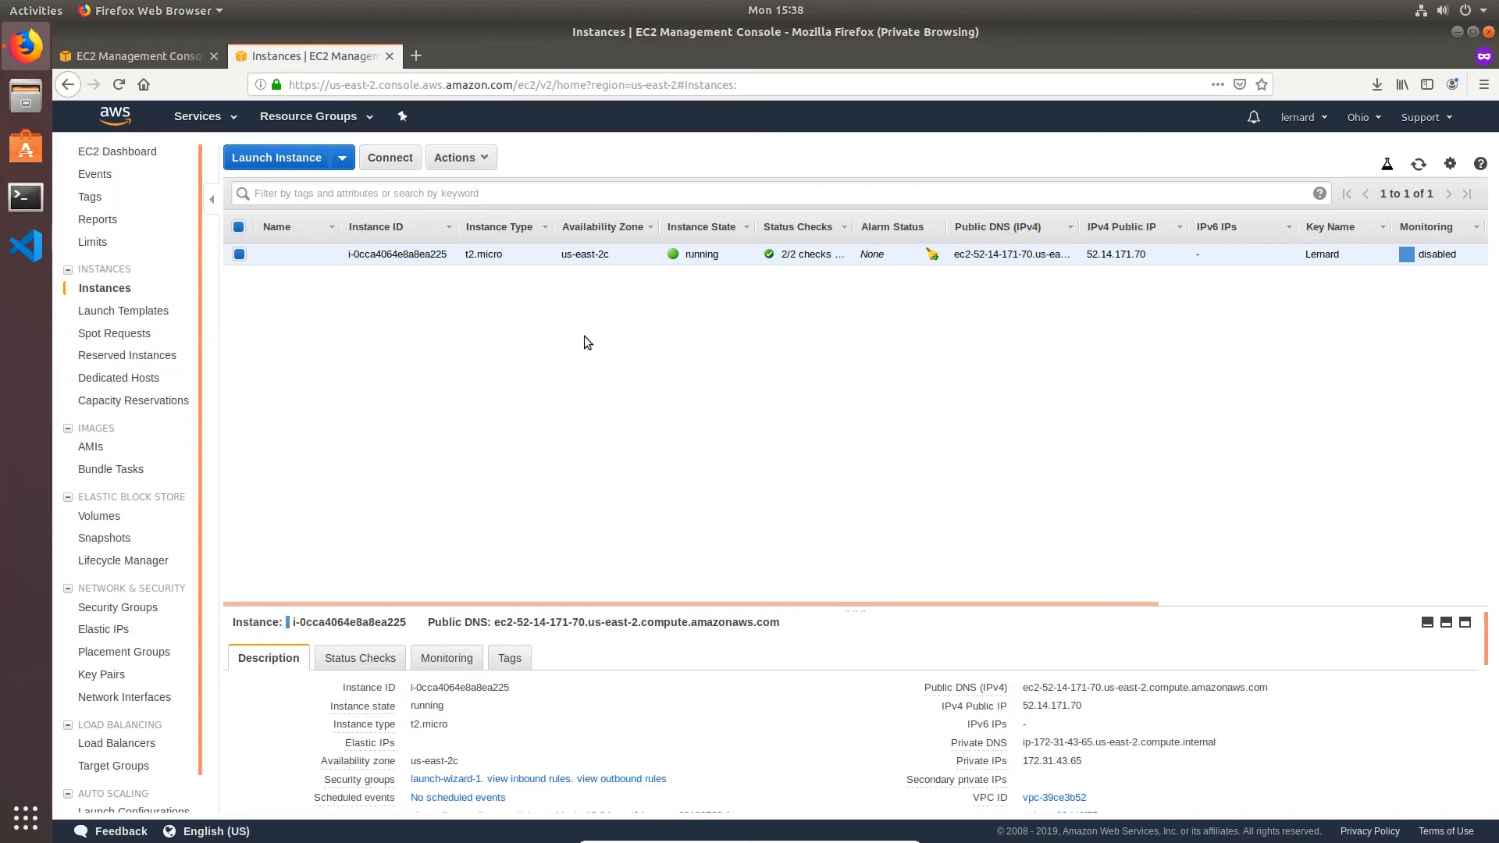
Enlarge the instance's description details and examine its public and private IP addresses
left_click_drag(766, 607, 768, 349)
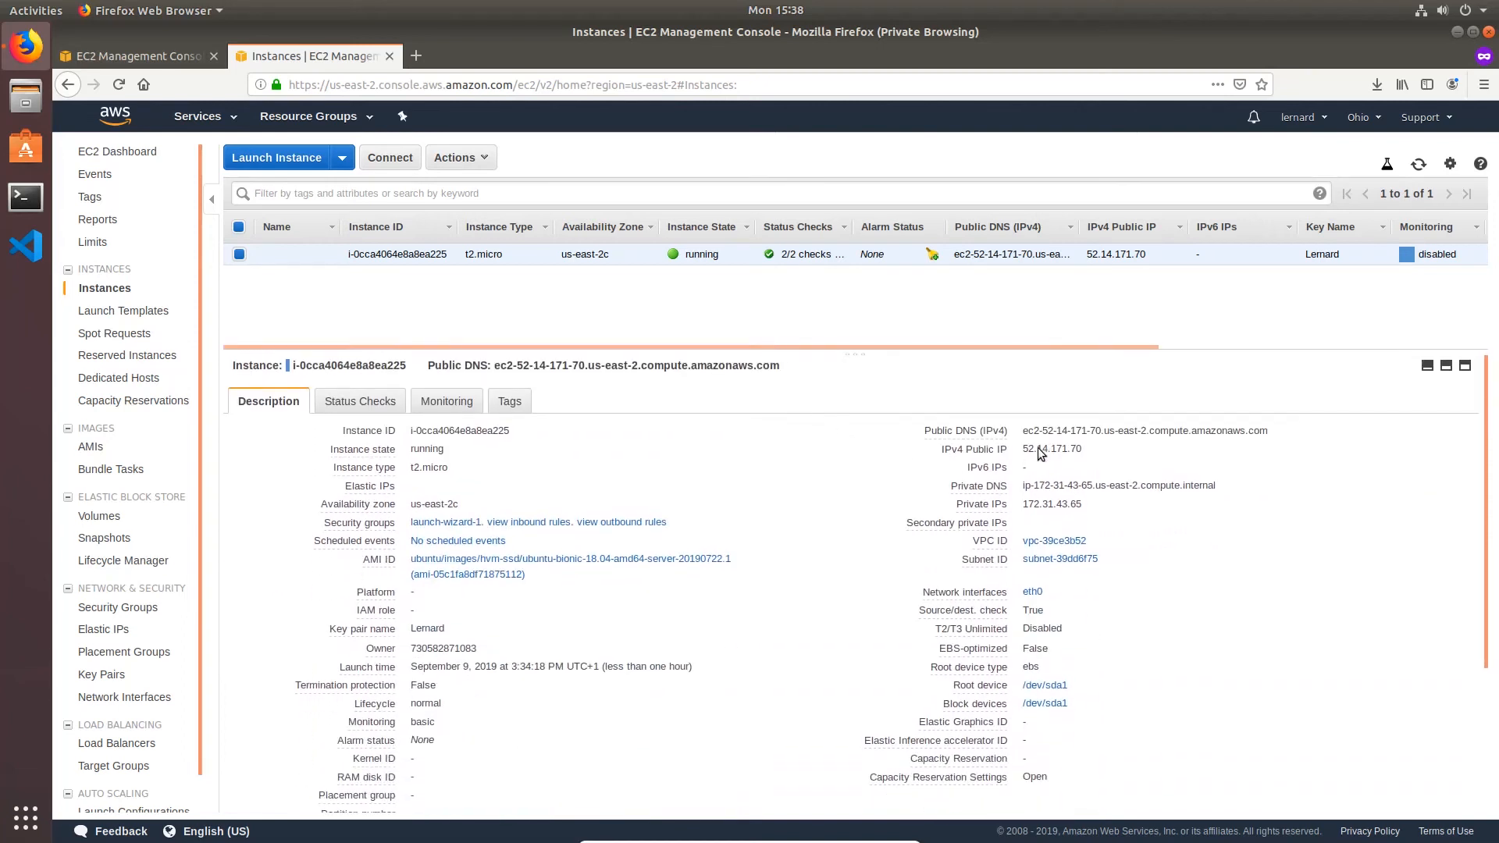
left_click_drag(1085, 449, 1021, 452)
left_click_drag(1085, 504, 1019, 508)
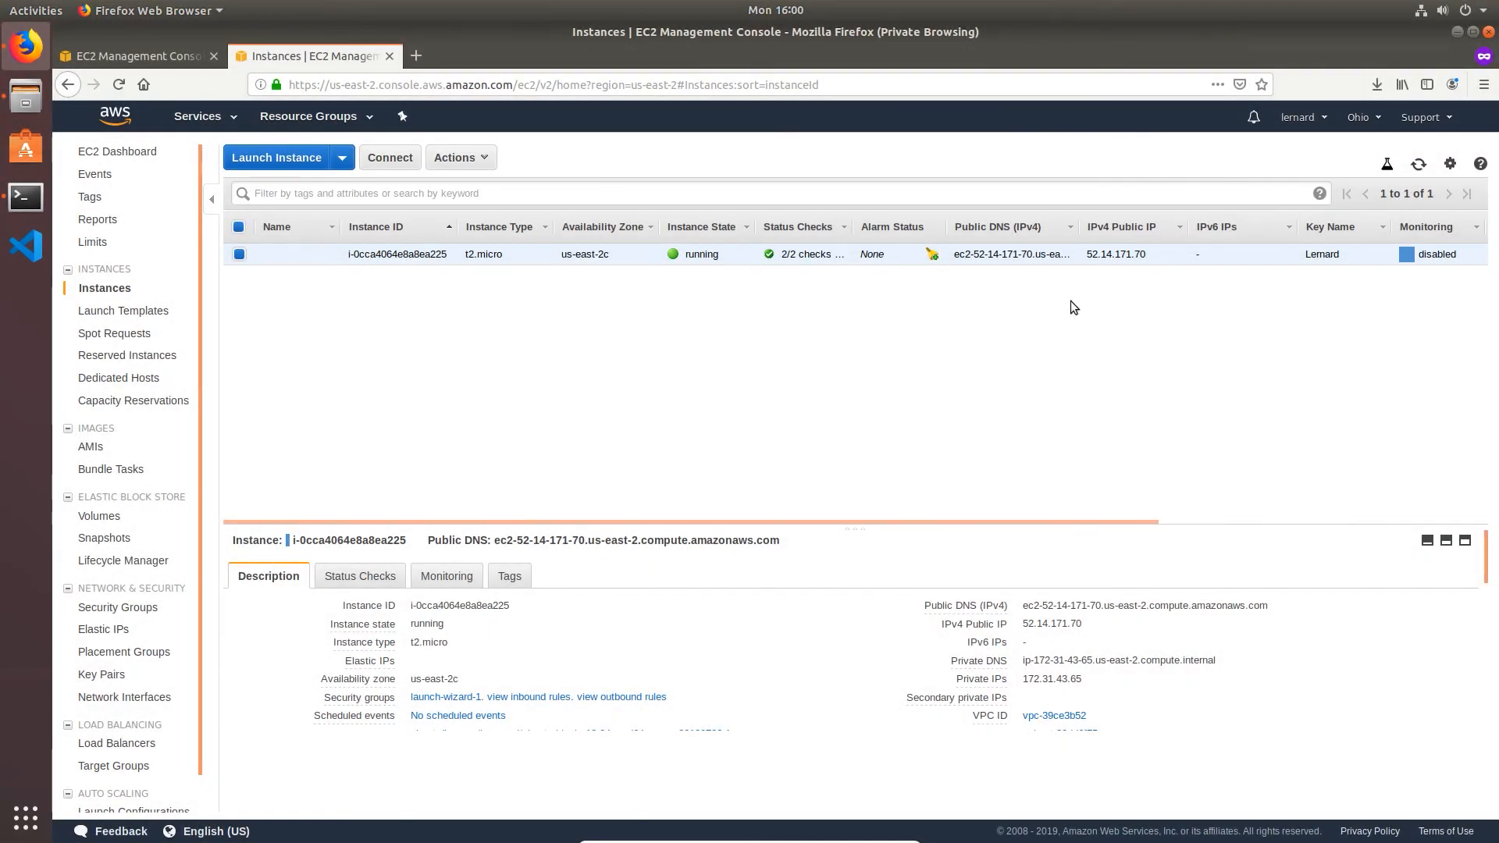
Copy the instance's IPv4 public IP and check the downloaded key file in the browser's downloads
double_click(1115, 254)
key("cmd+c")
left_click(1376, 86)
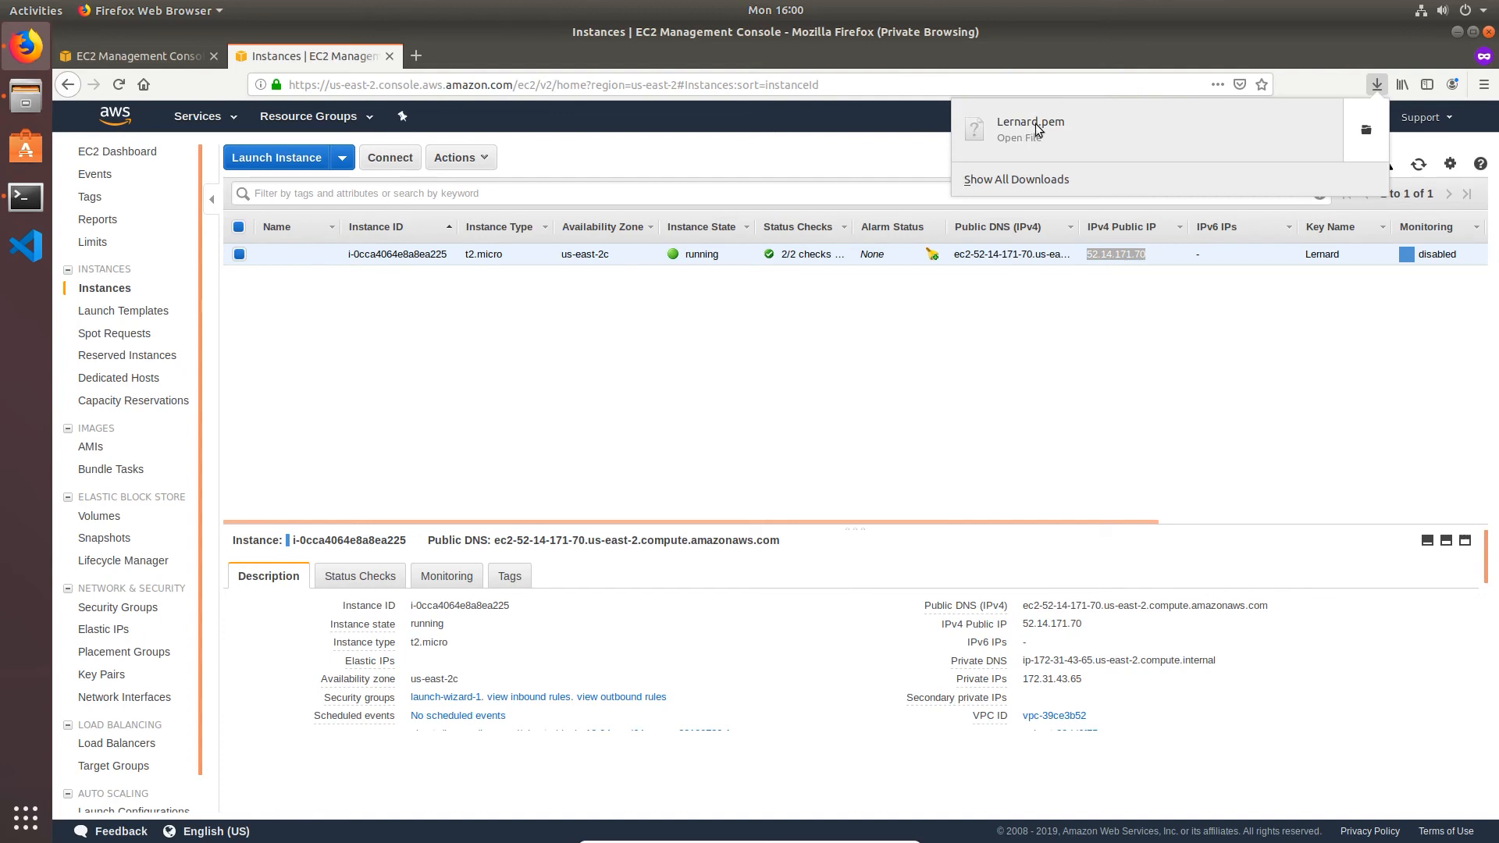
left_click(962, 336)
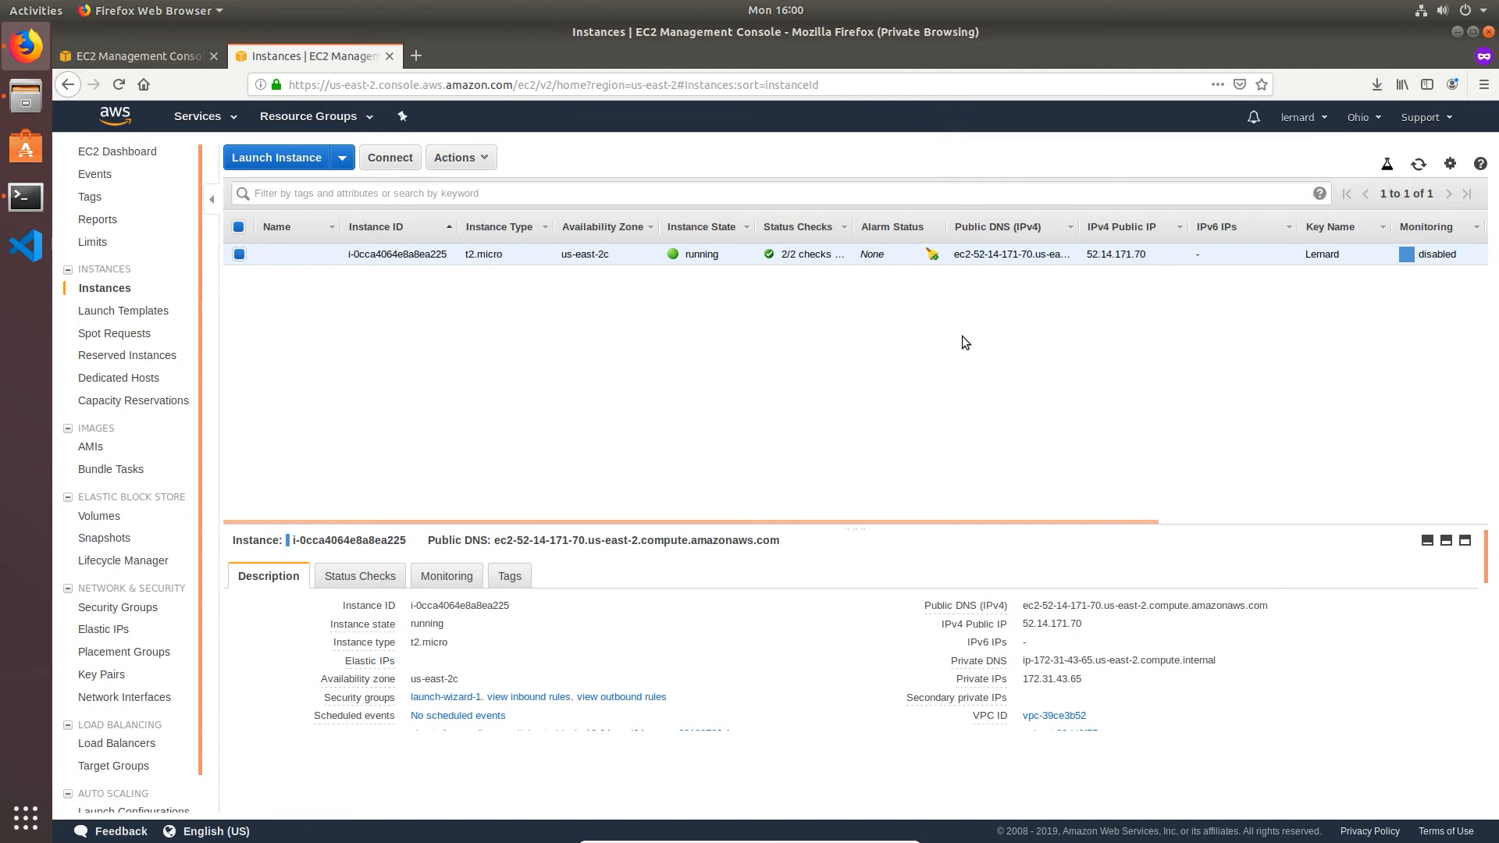
Switch to Terminal and copy the downloaded .pem key from Downloads to ~/.ssh/id_rsa
left_click(26, 197)
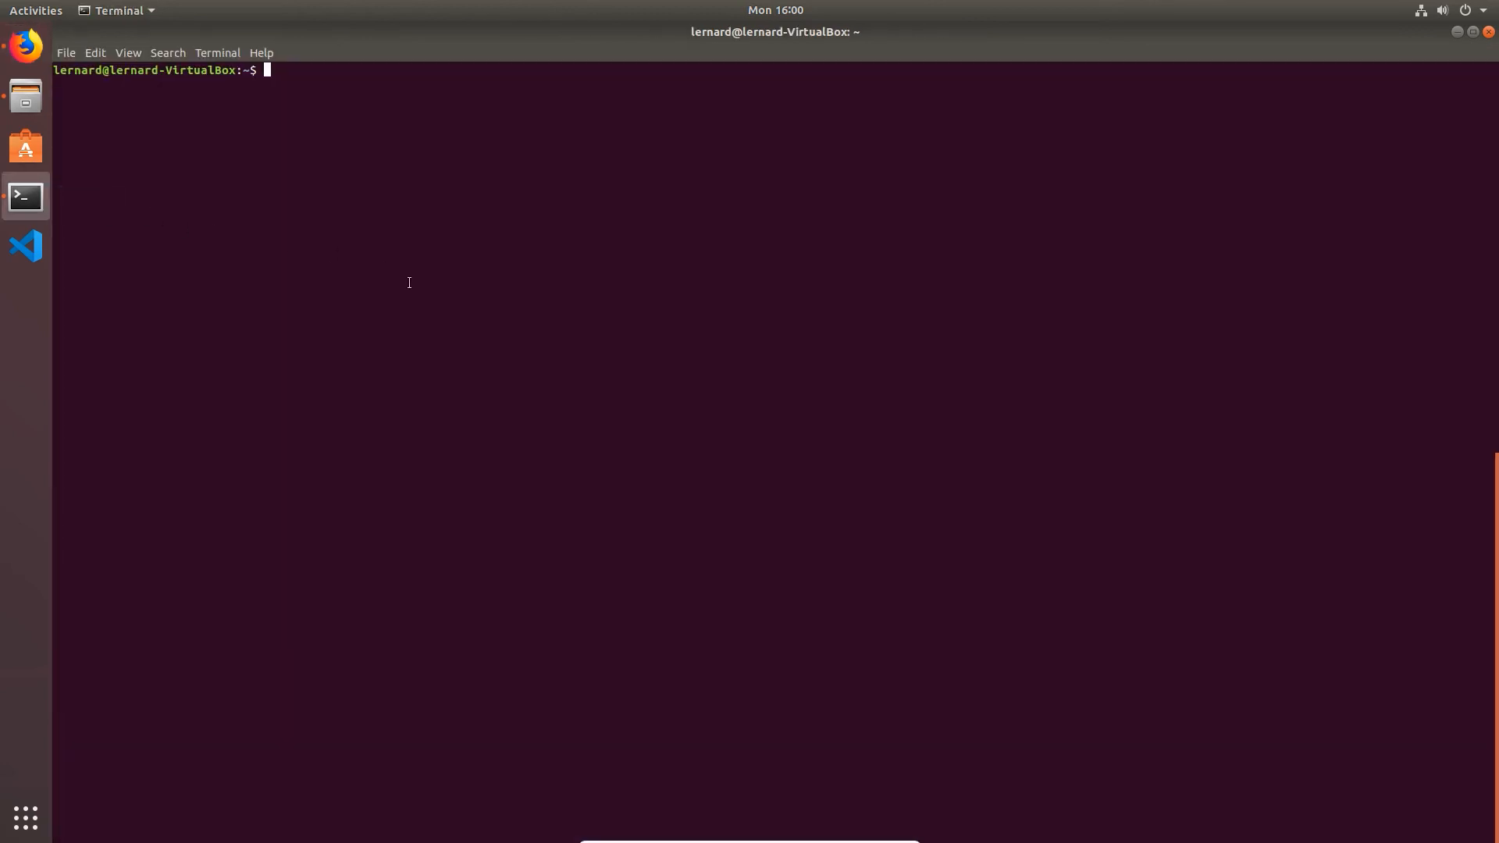
type("cp Down")
key("Tab")
type("L")
key("Tab")
type("~/.")
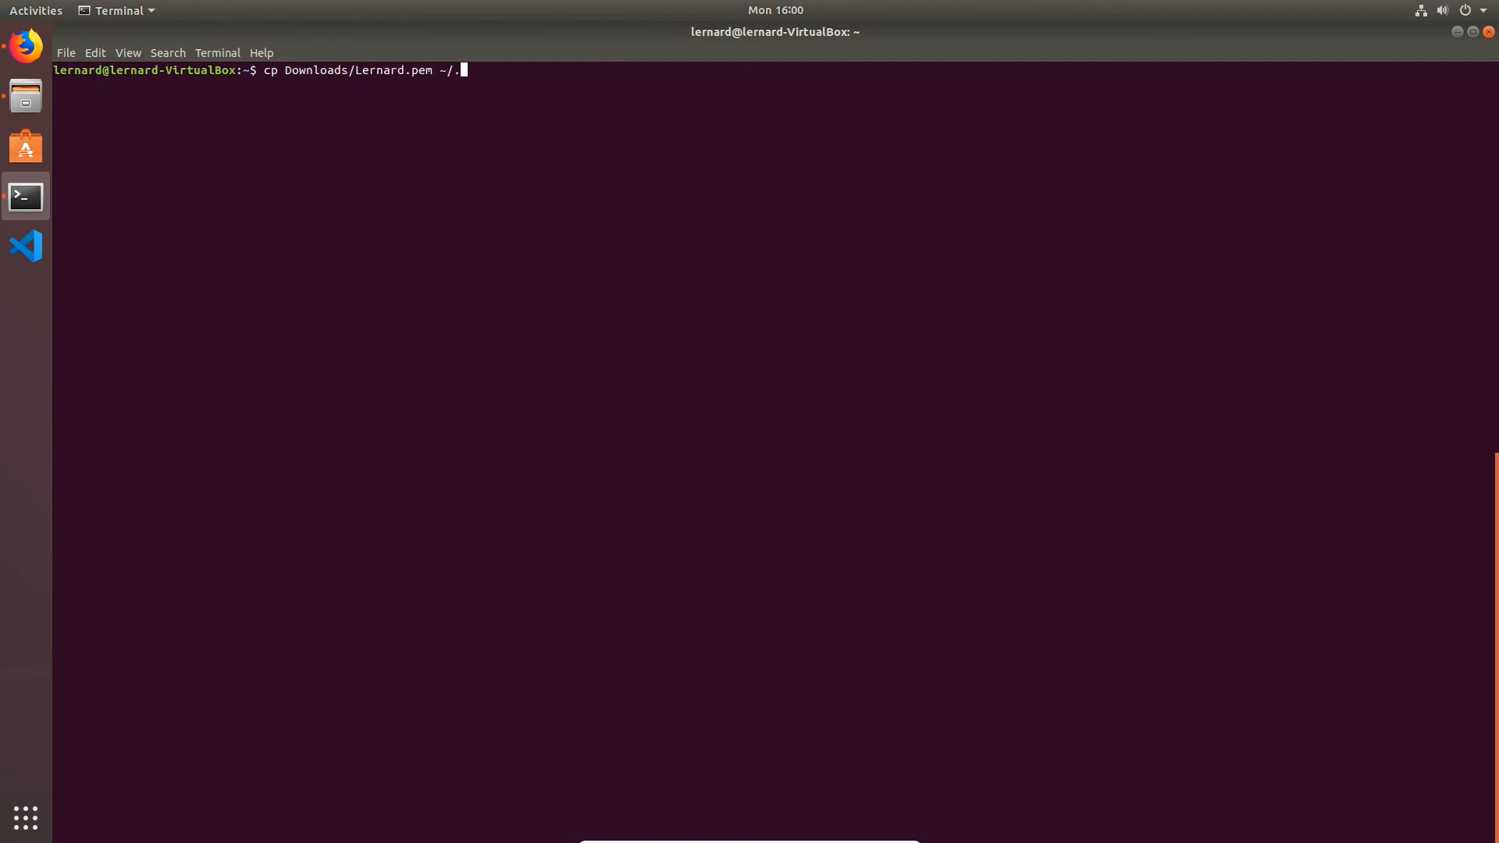
type("ssh/id_rsa")
key("Return")
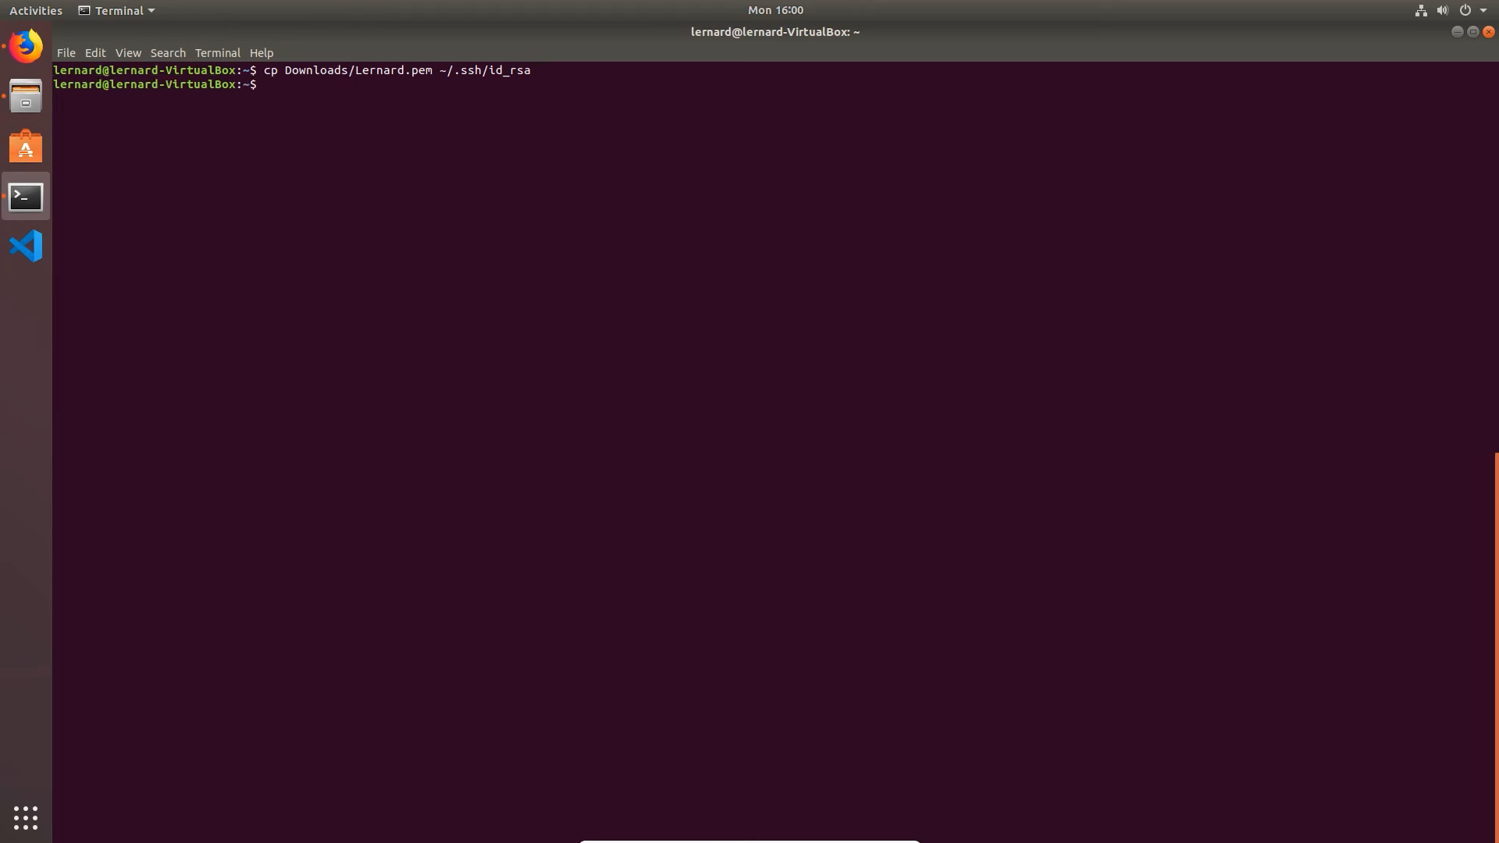
Set the permissions of ~/.ssh/id_rsa to 600 with chmod and clear the terminal
type("chmod 600 ~/.ssh/id")
key("Tab")
key("Return")
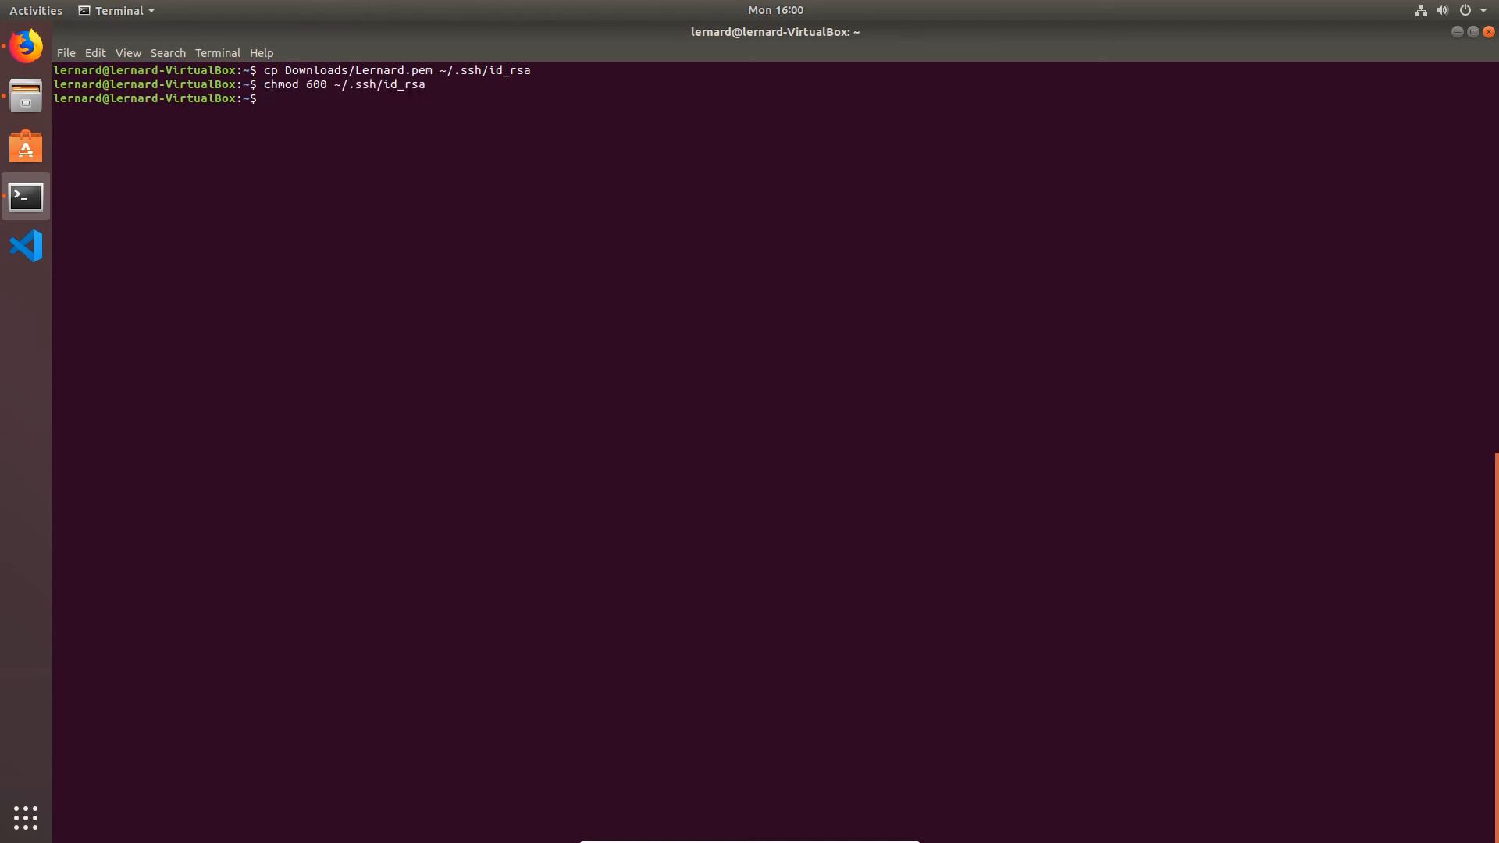
type("clear")
key("Return")
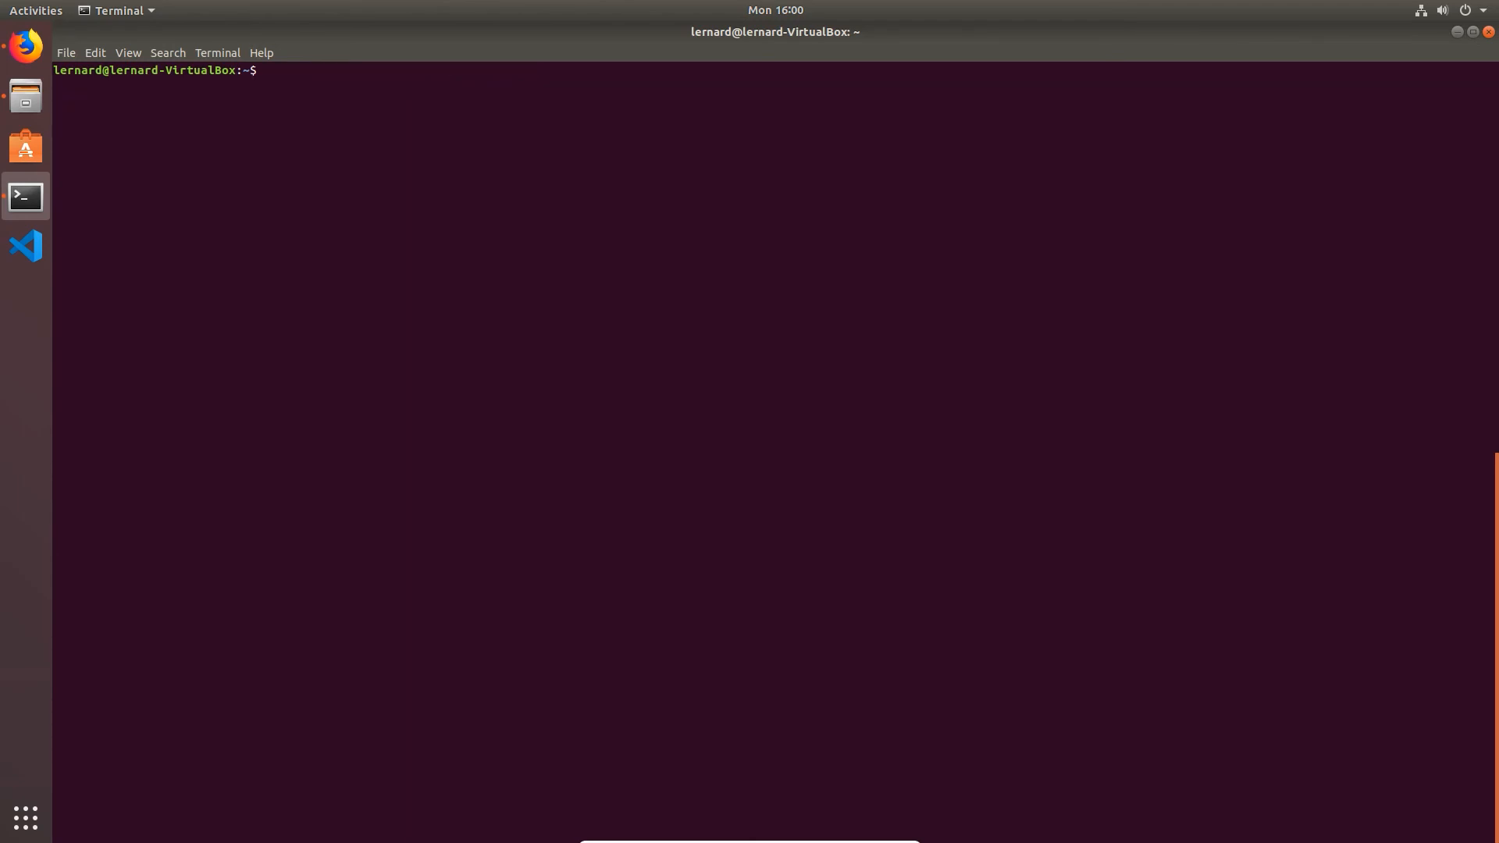
type("ssh")
key("Return")
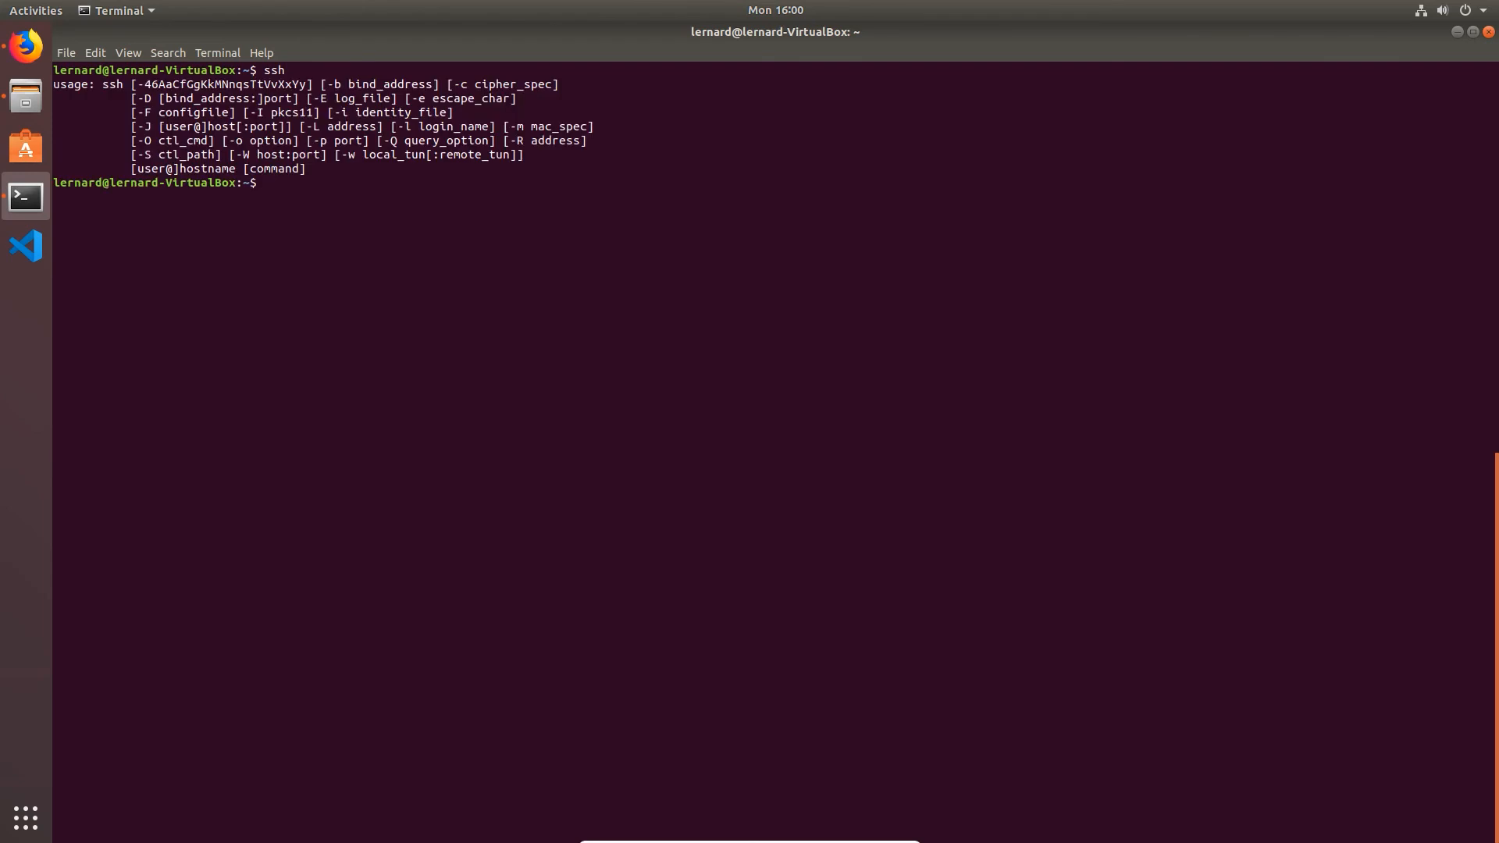
type("ssh -v ubutnu")
key("BackSpace")
key("BackSpace")
key("BackSpace")
type("ntu@")
right_click(328, 288)
left_click(356, 335)
key("Return")
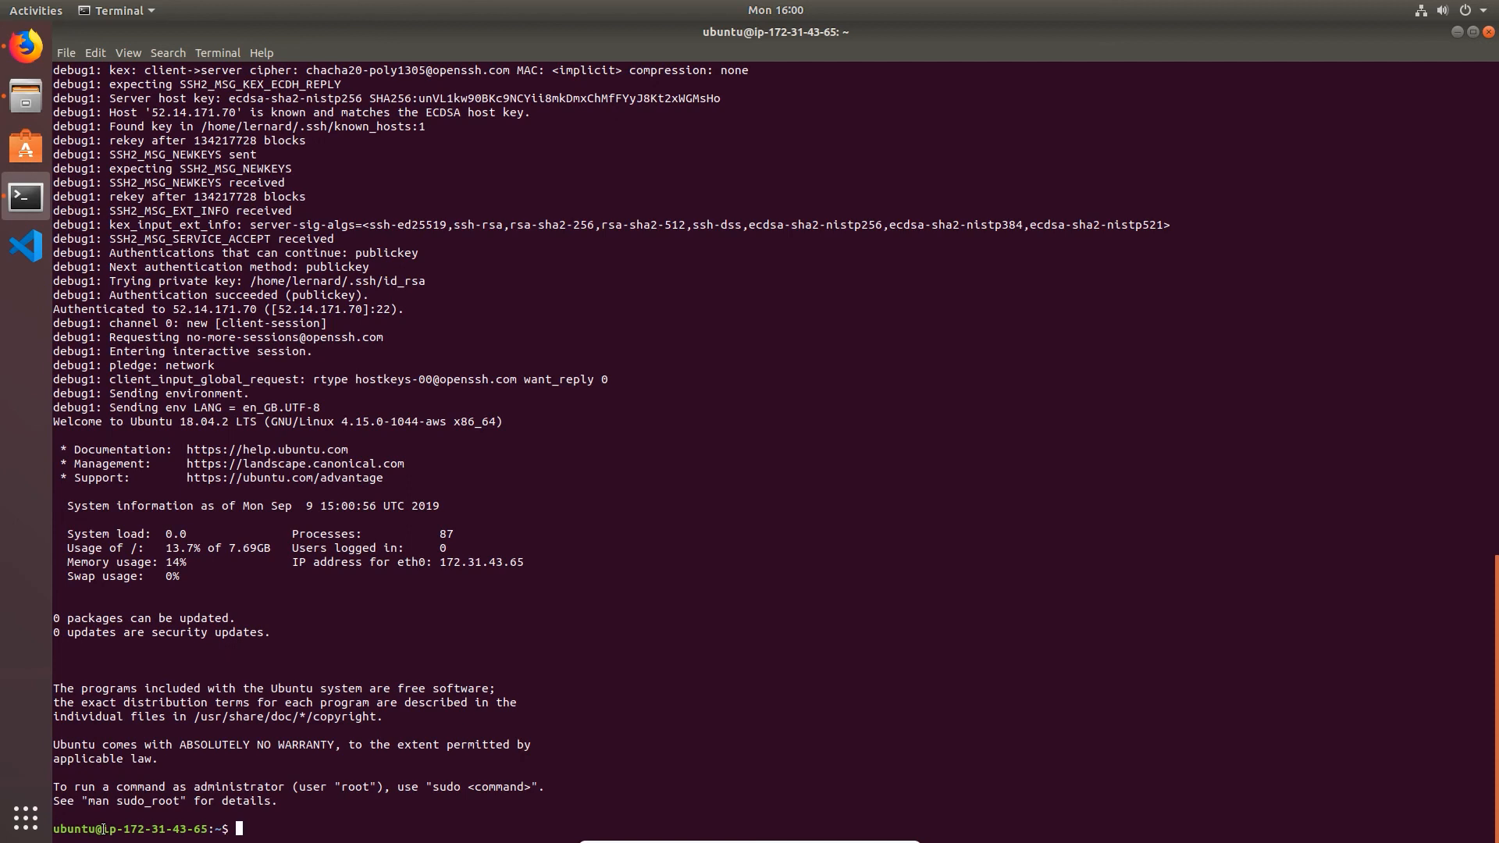
Check the remote host name in the prompt and list the instance's home directory with ll on a cleared terminal
left_click_drag(103, 829, 208, 830)
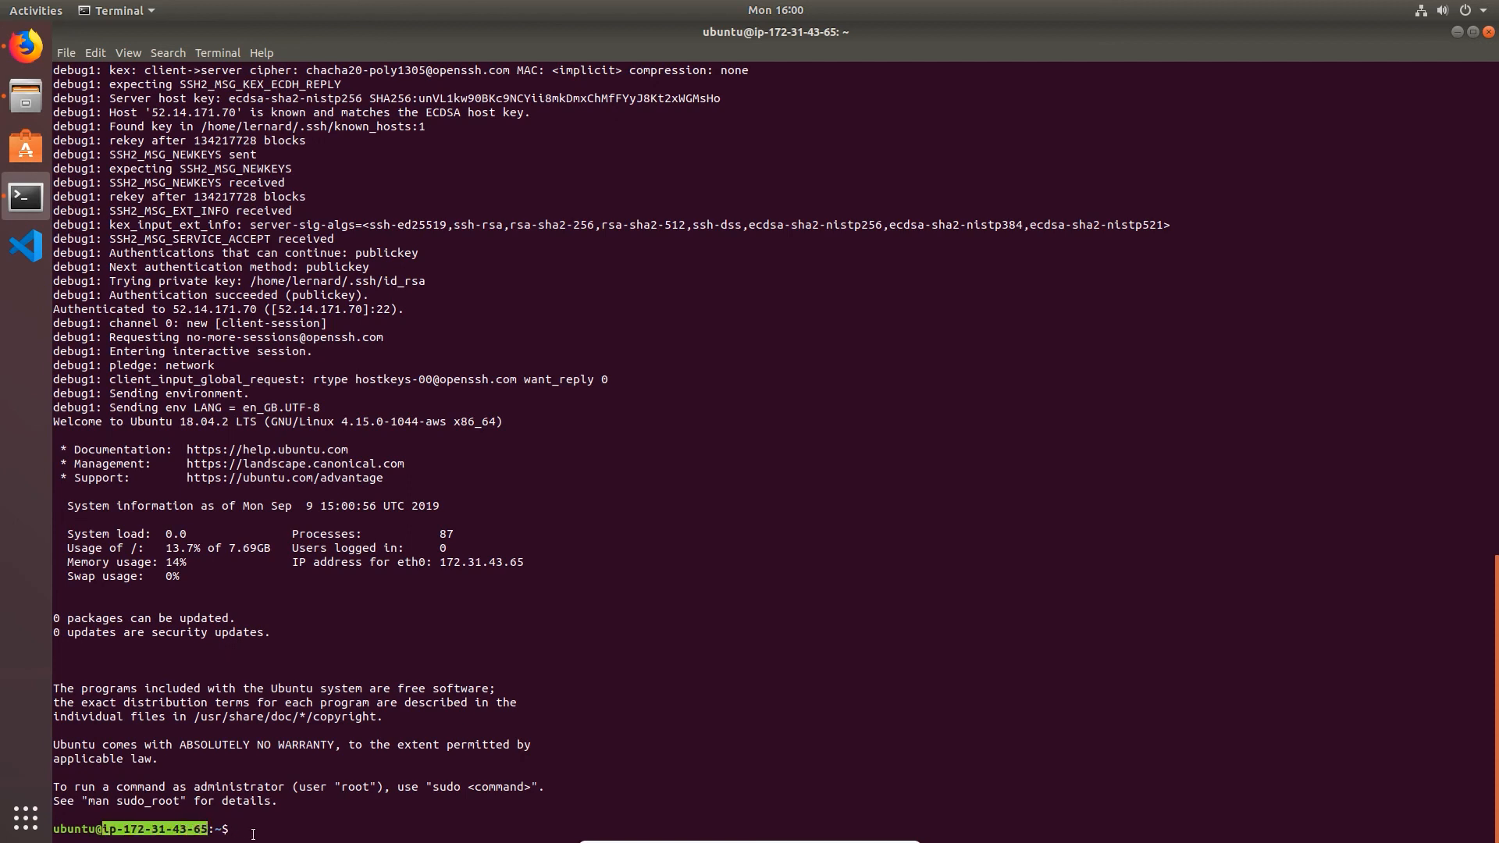
left_click(573, 778)
type("clear")
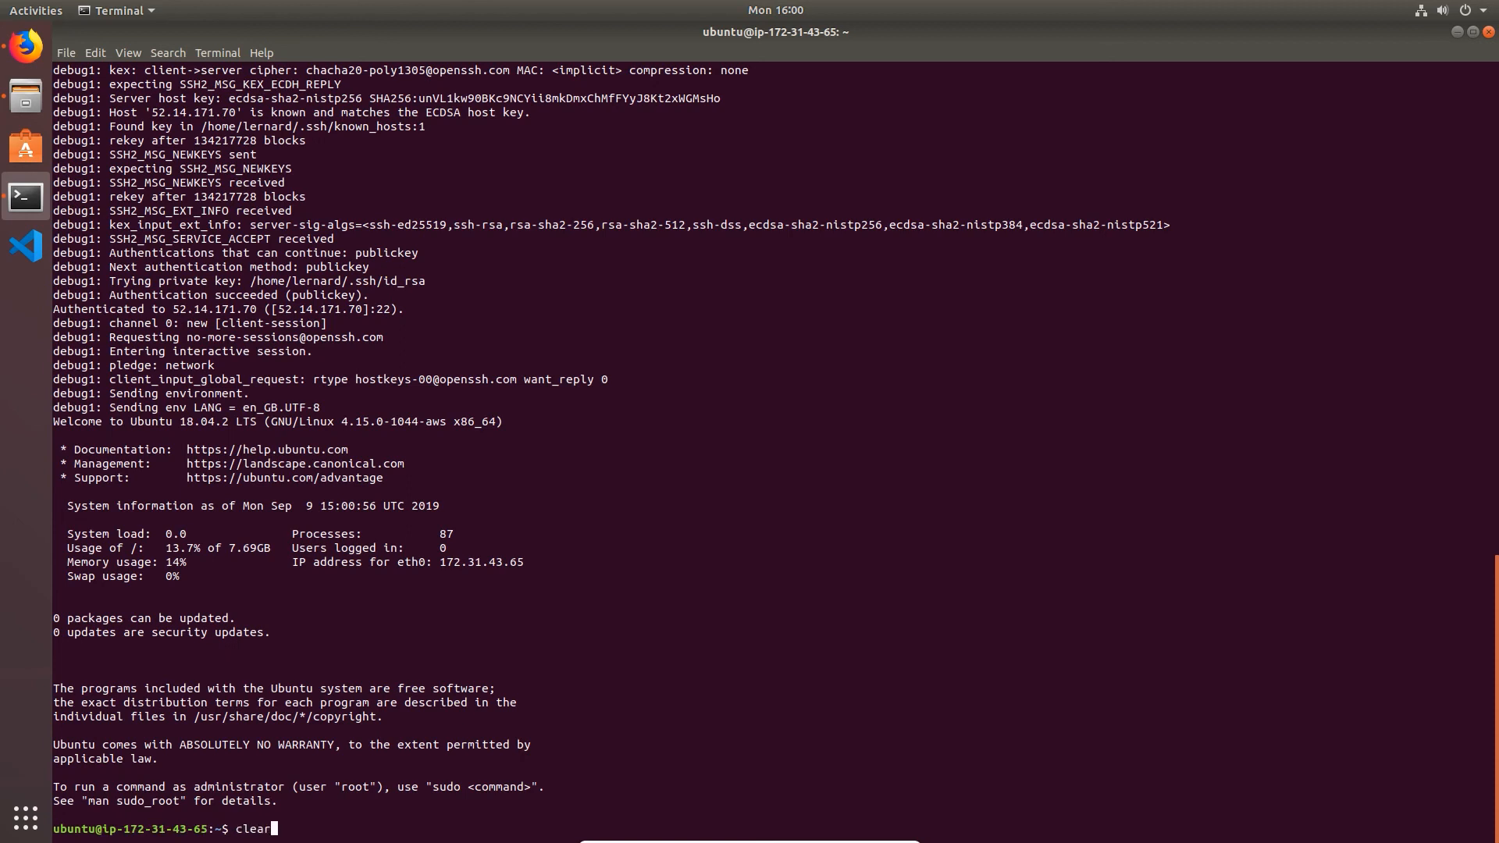
key("Return")
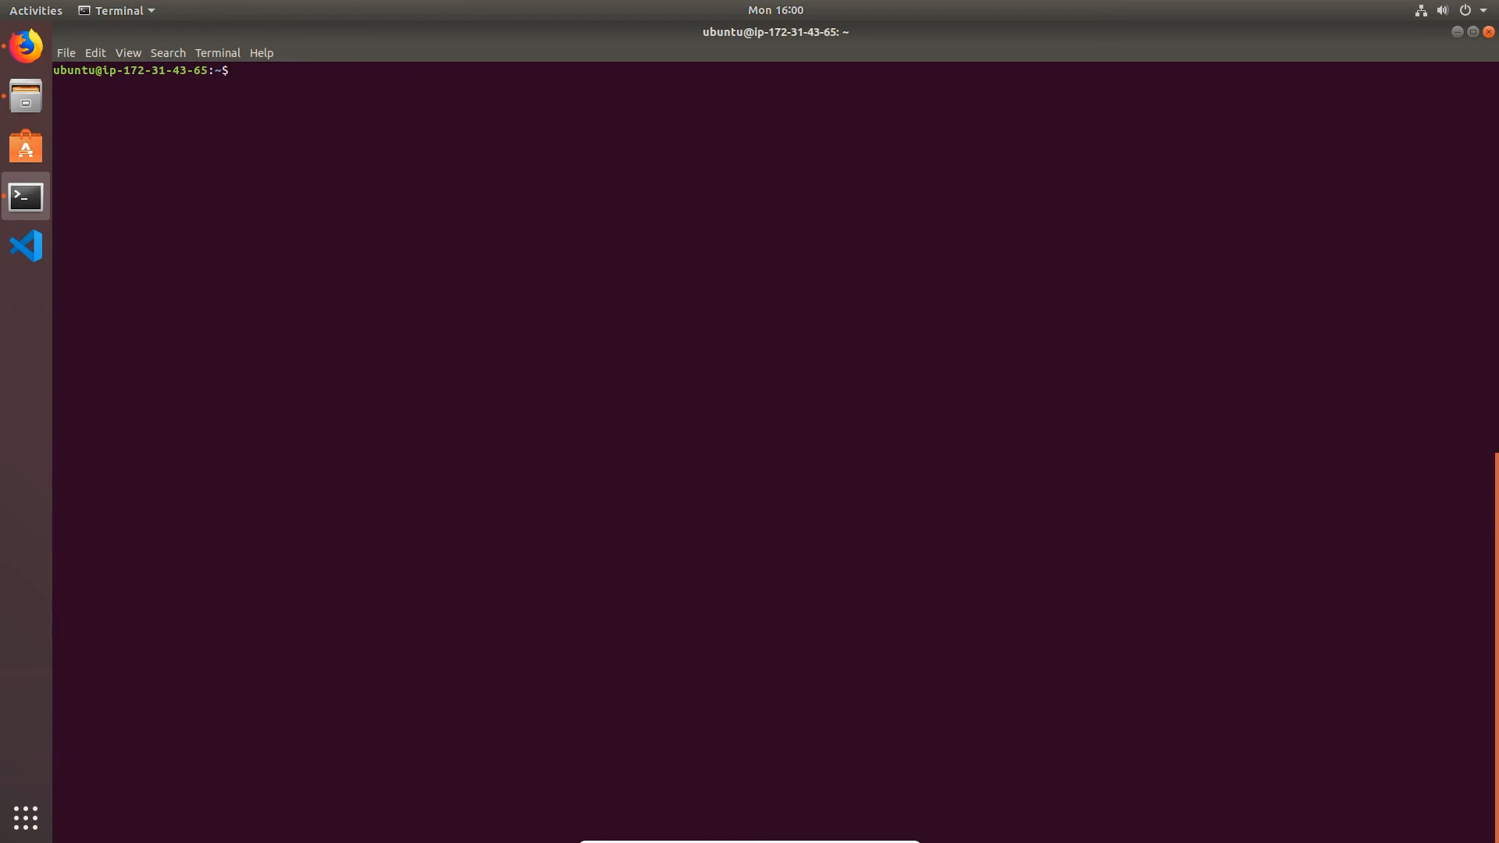
type("ll")
key("Return")
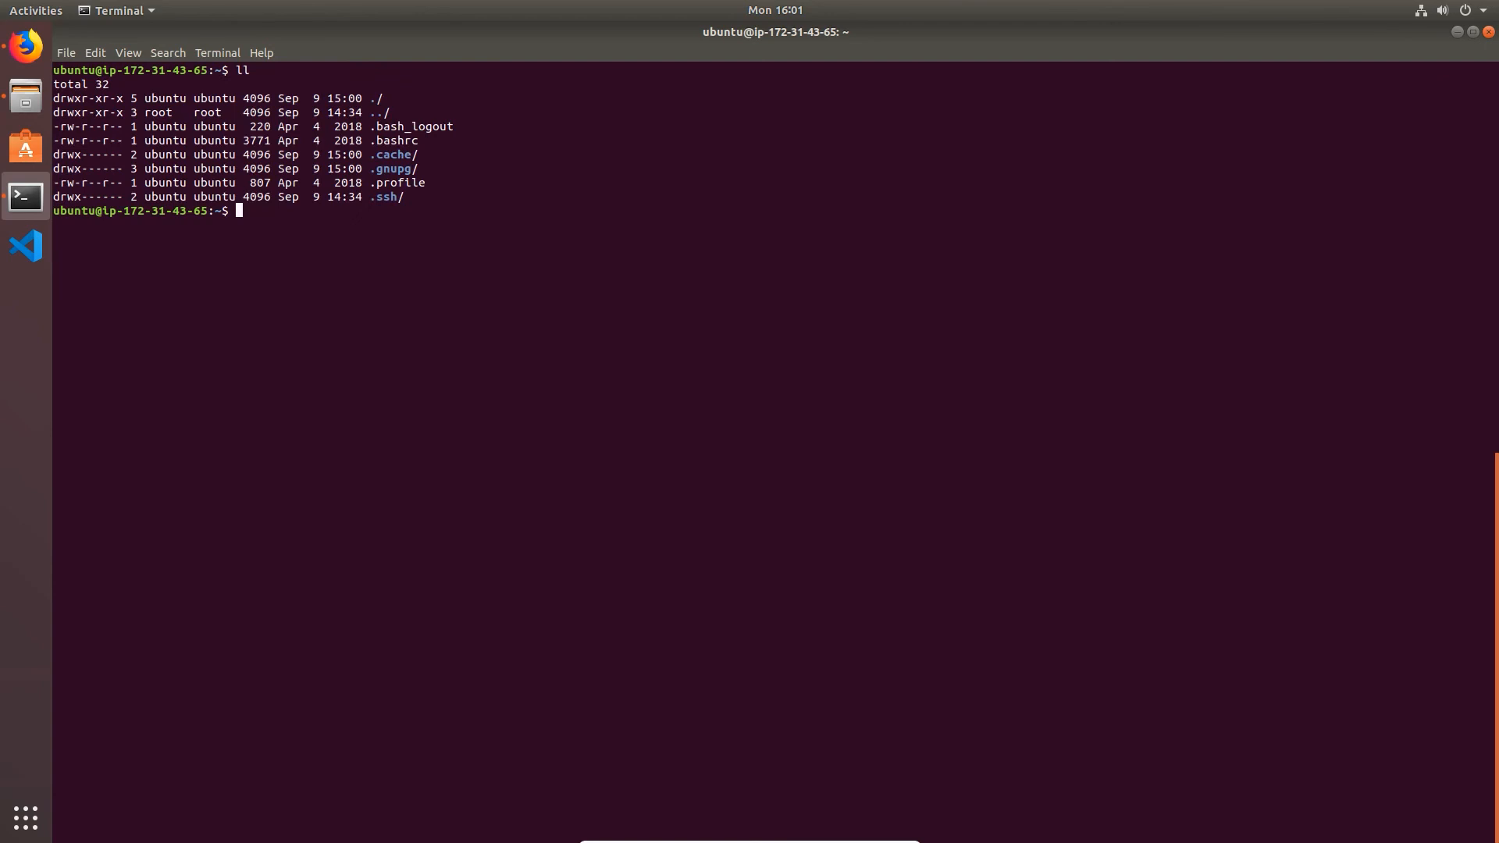
Exit the SSH session and list the local home directory with ll before clearing the terminal
type("exit")
key("Return")
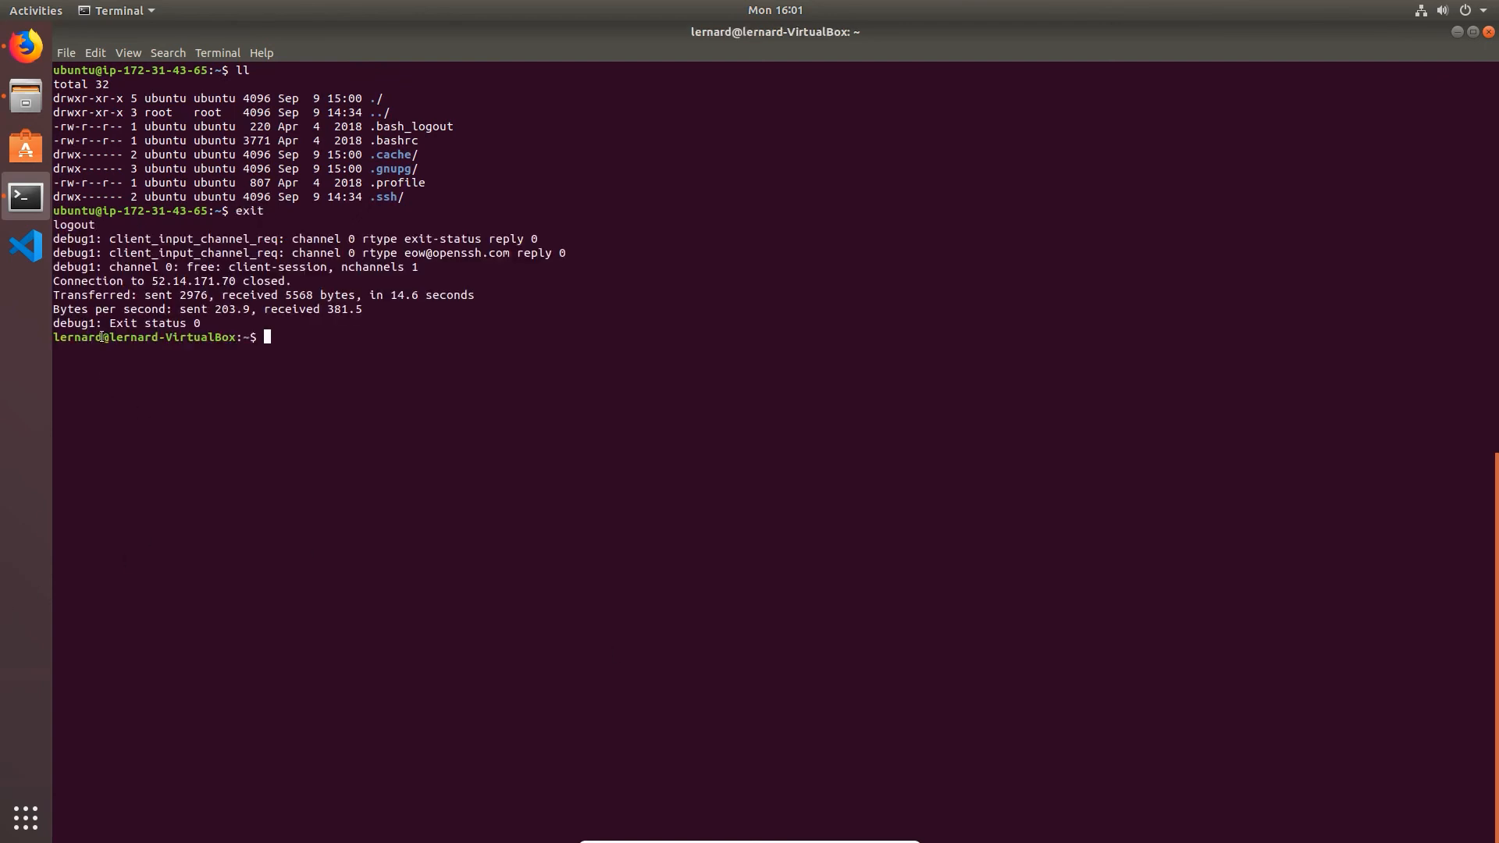
left_click_drag(107, 337, 236, 338)
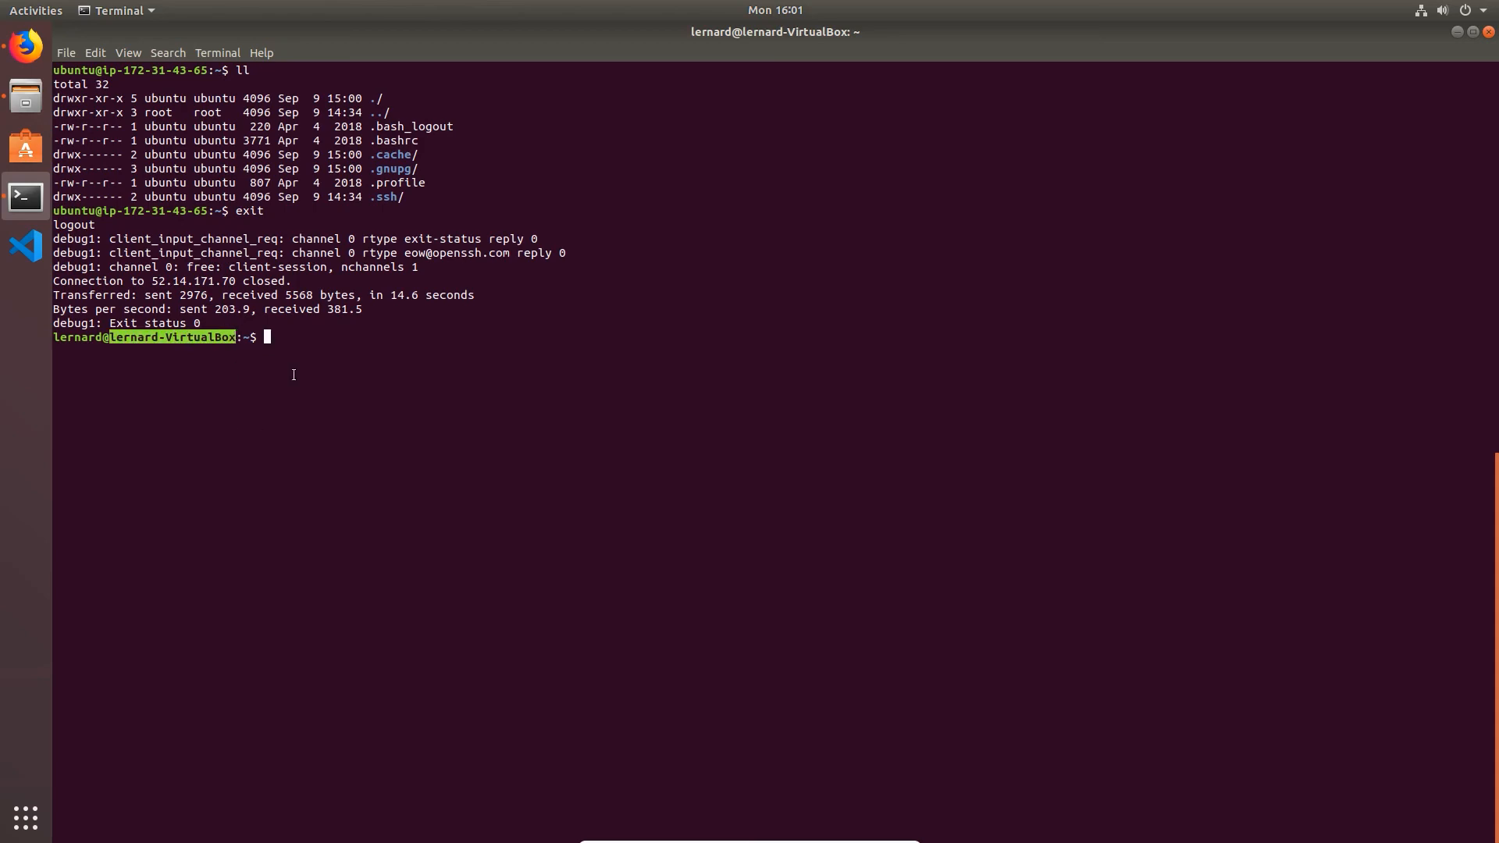
left_click(368, 345)
key("Return")
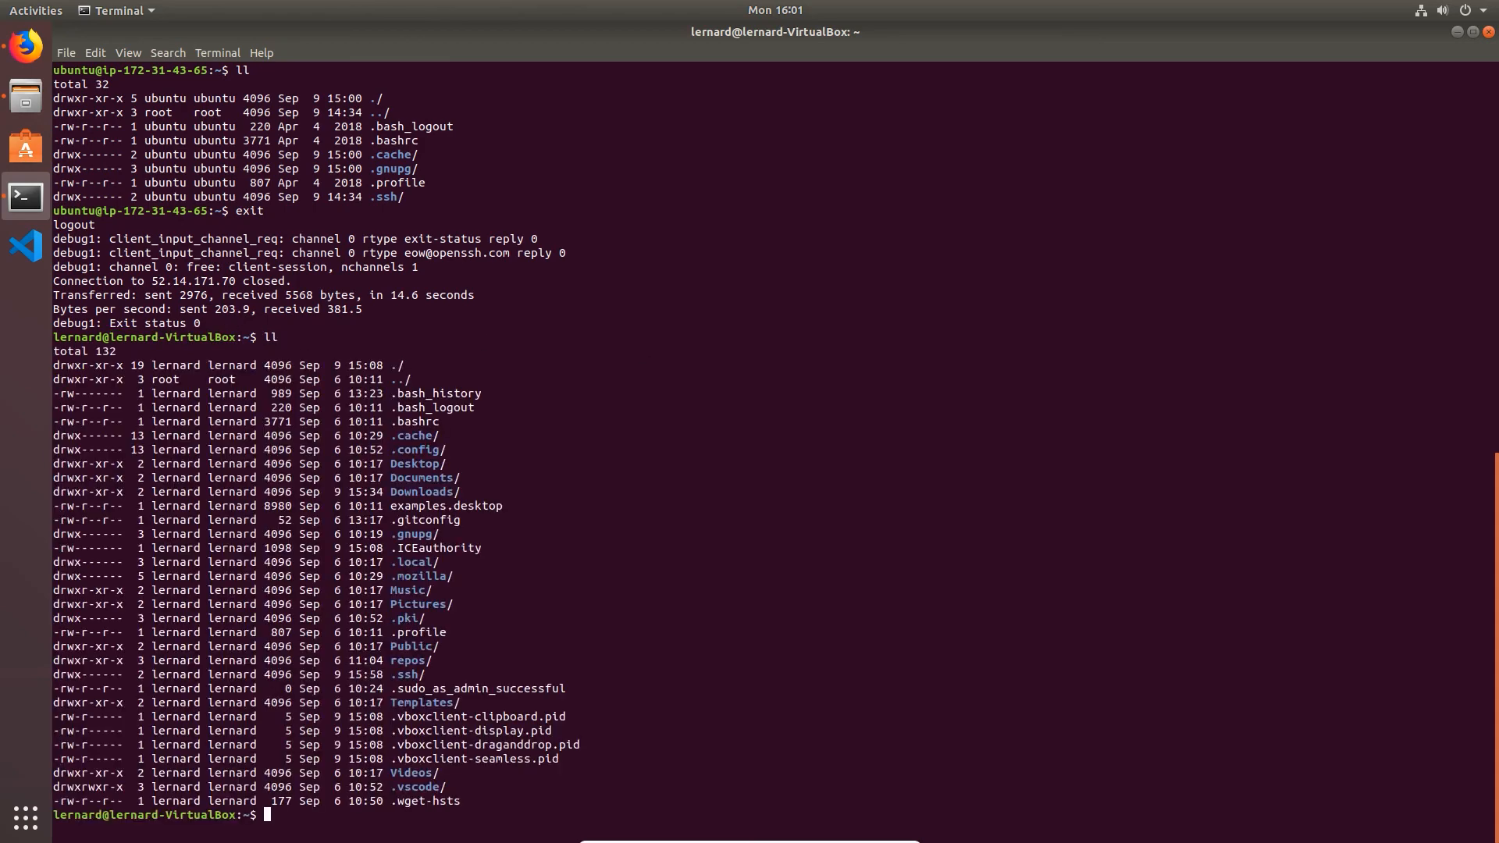
type("clear")
key("Return")
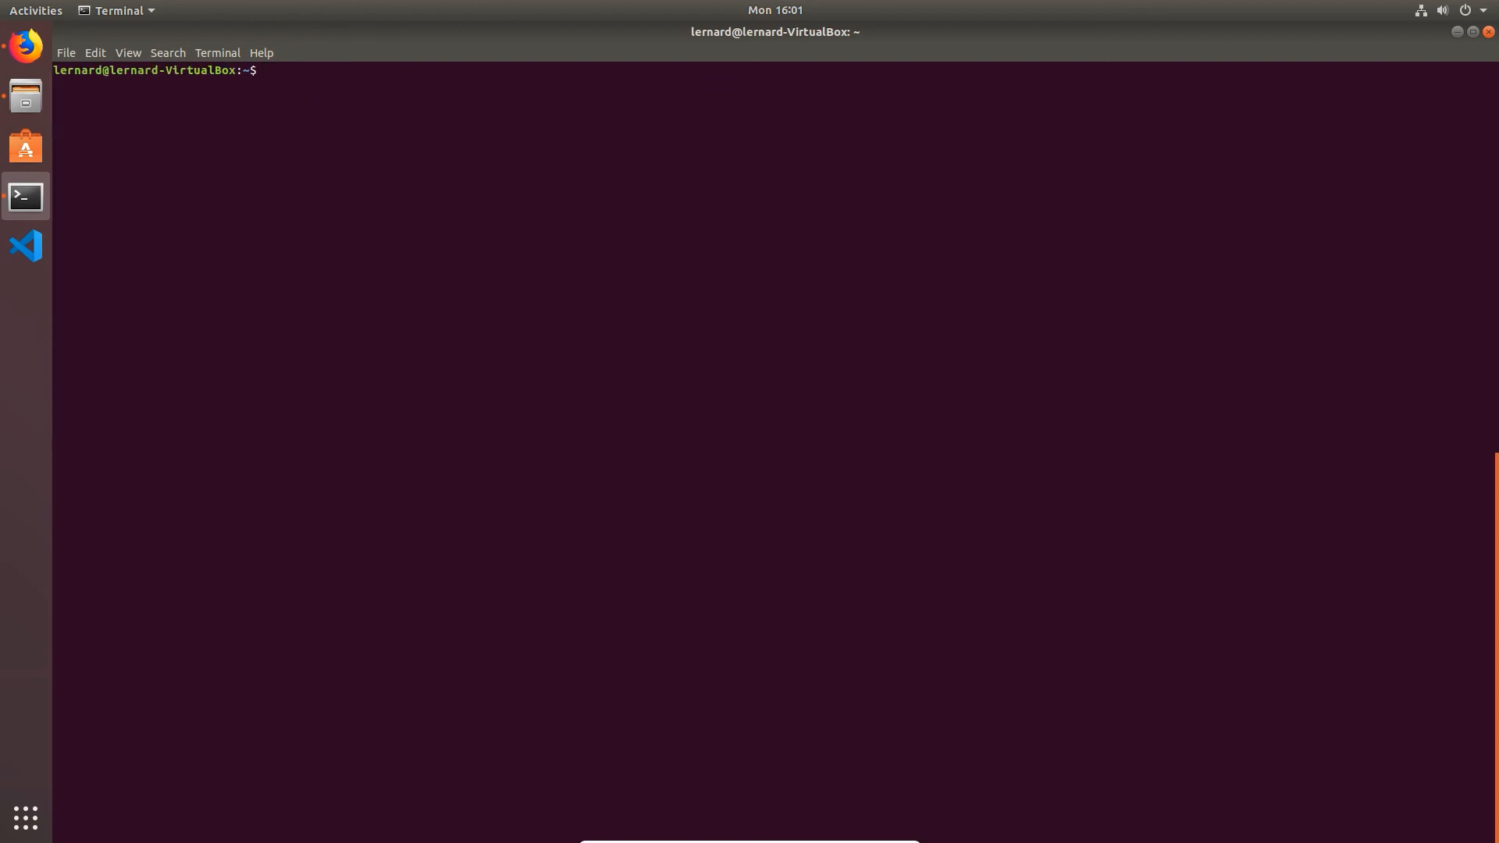